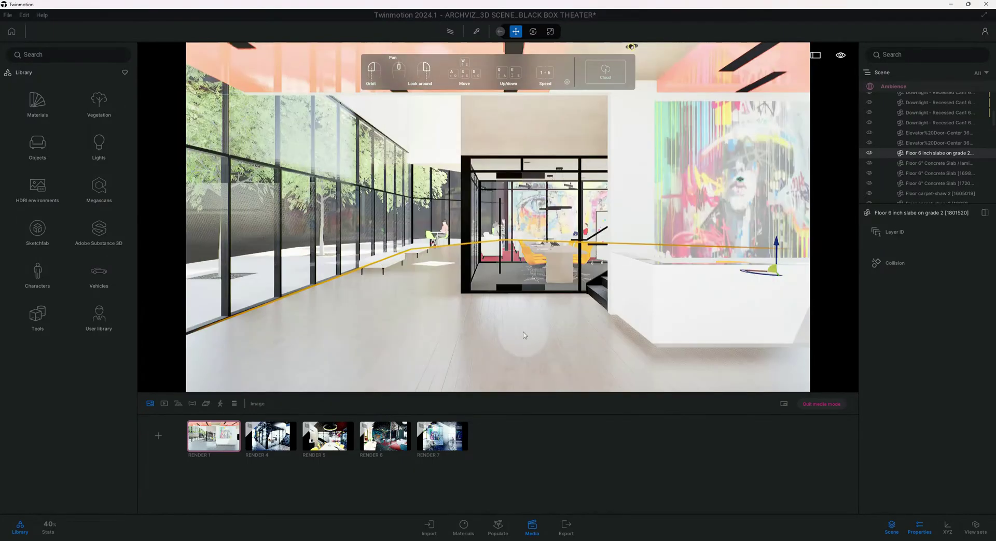
Browse Characters > Posed humans in the Library, then go back to the top-level categories.
scroll(511, 323, up, 5)
scroll(513, 324, up, 5)
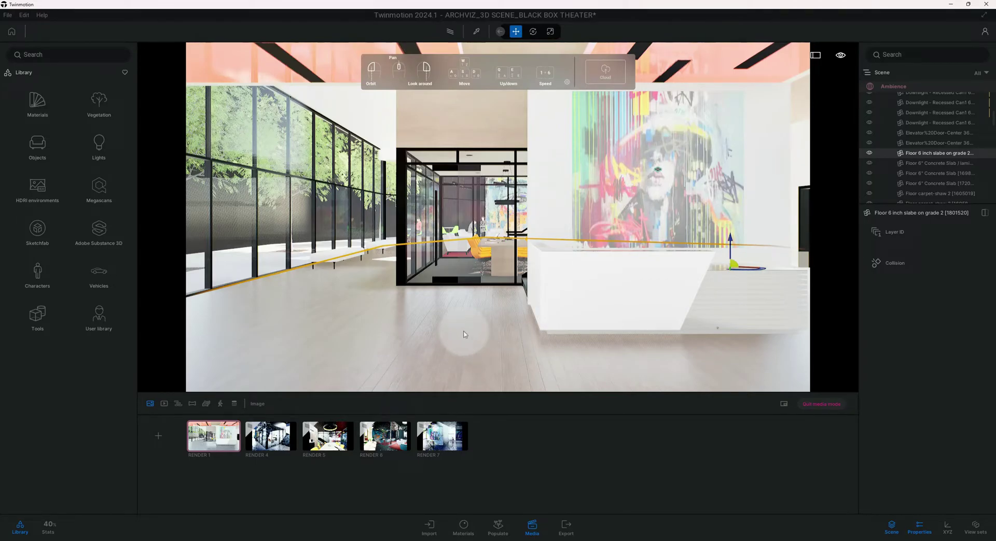
drag(463, 334, 438, 340)
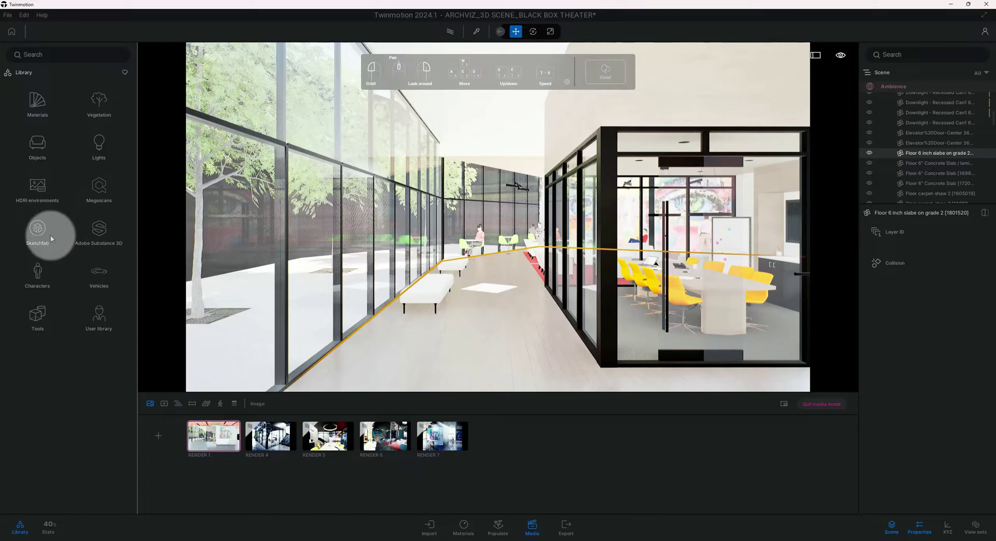
click(38, 267)
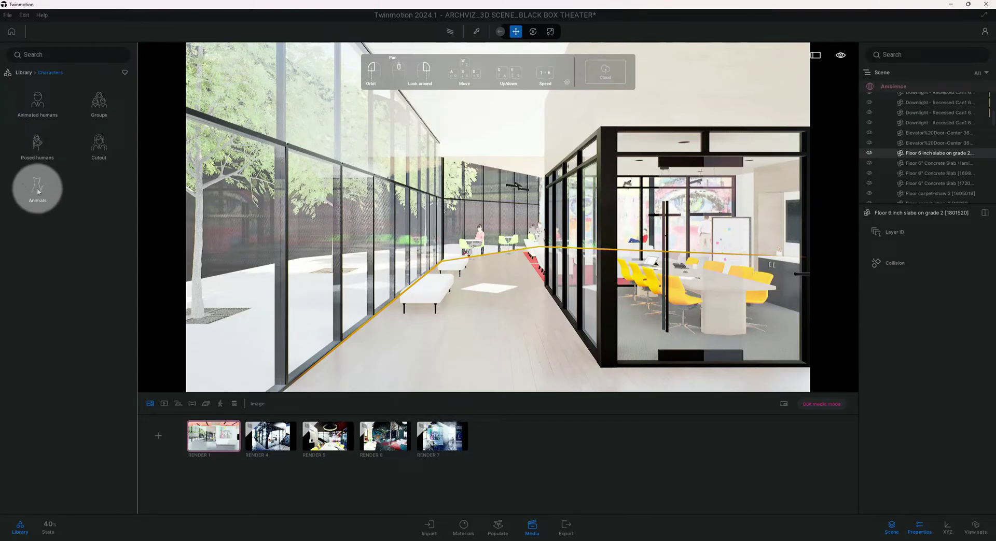
click(36, 158)
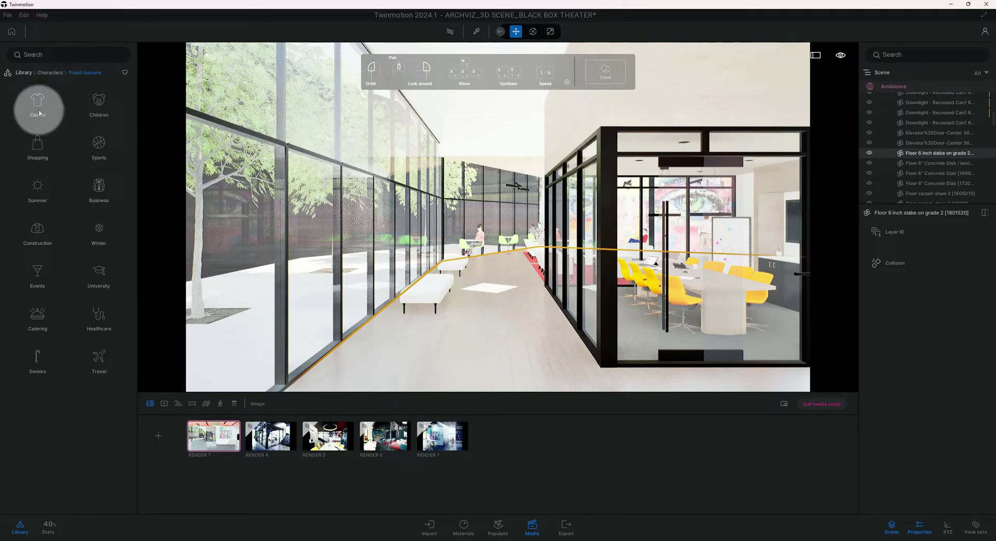
click(23, 72)
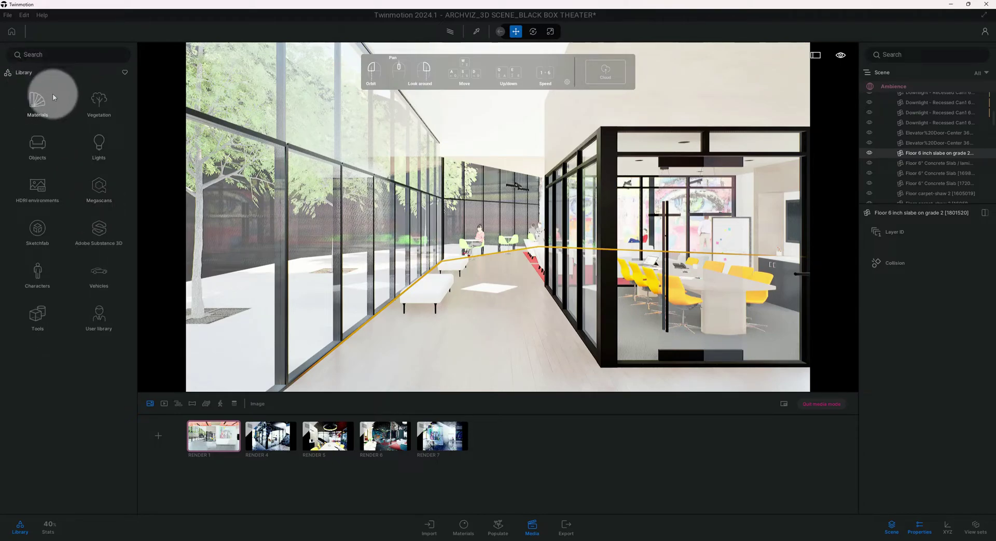
From the User library, place the Chaz figure in the glass corridor.
click(99, 314)
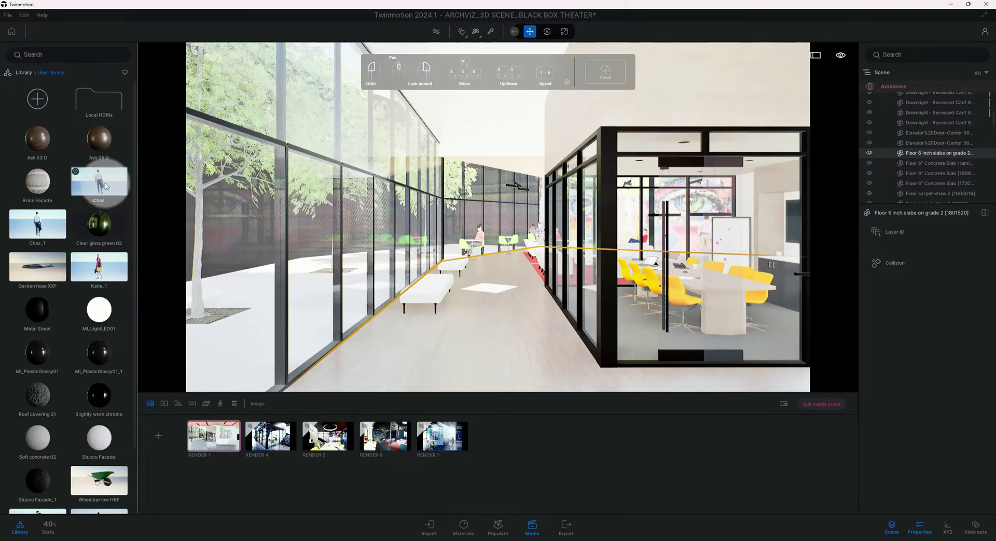
drag(105, 187, 490, 272)
scroll(496, 344, up, 3)
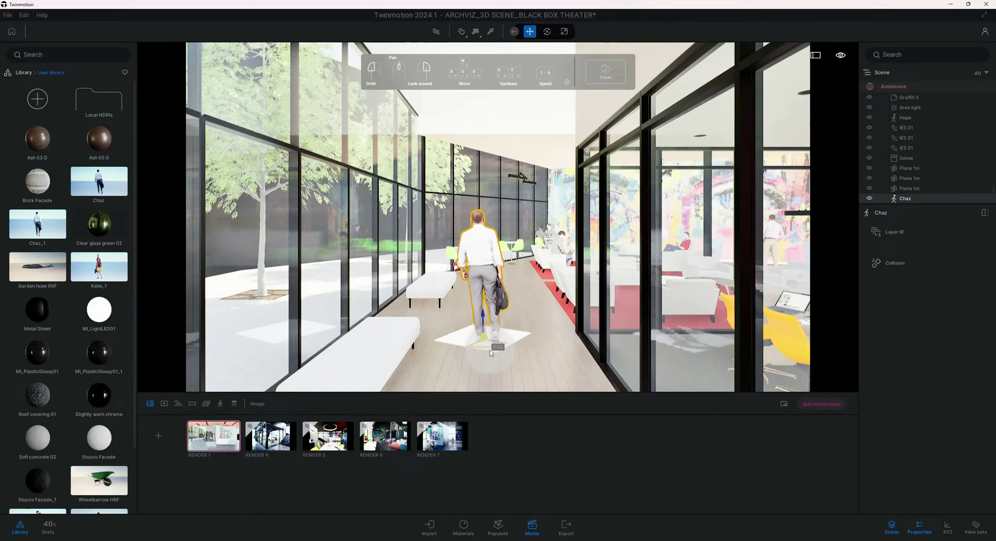
Place the Katie_1 figure on the courtyard floor.
drag(490, 352, 455, 352)
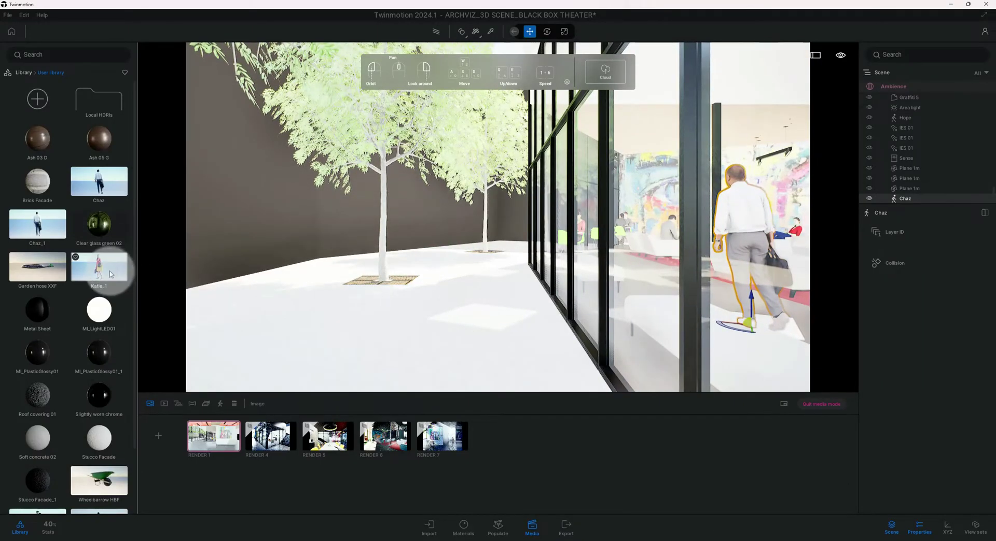
drag(110, 274, 482, 319)
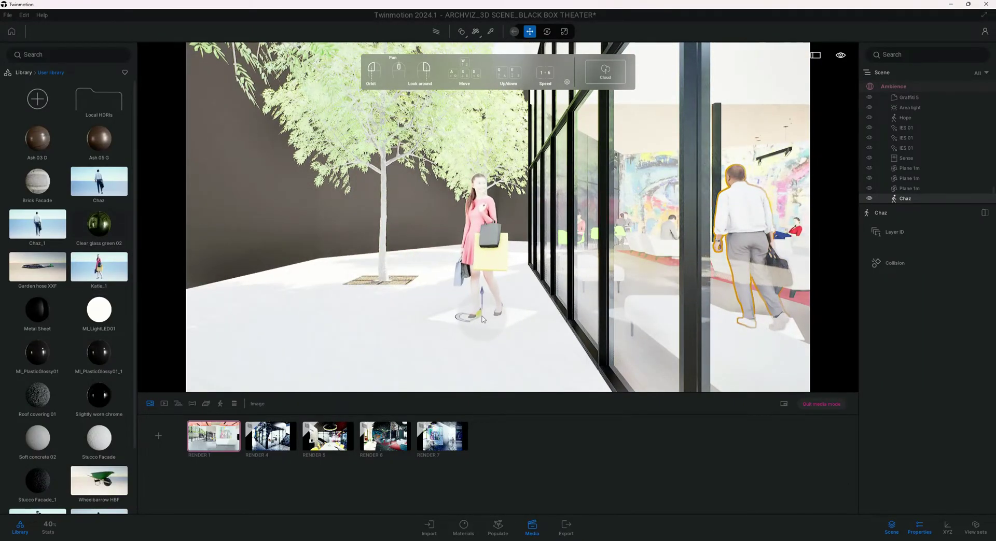
scroll(482, 319, up, 3)
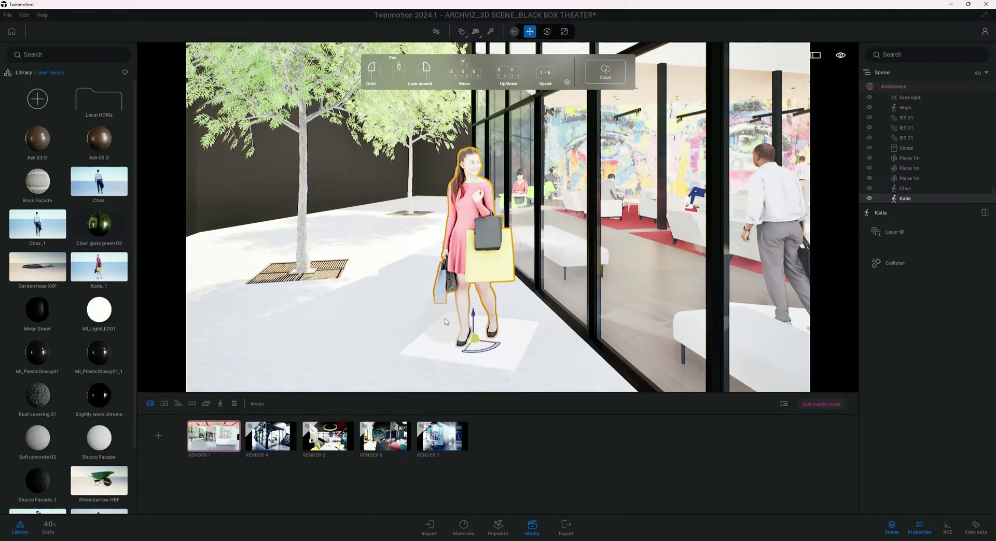
scroll(449, 324, up, 3)
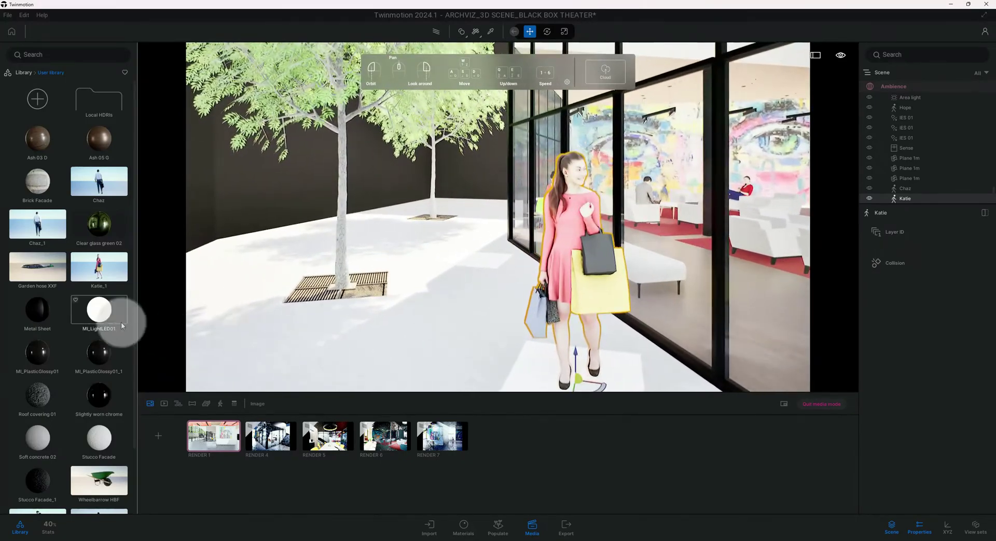
scroll(111, 321, down, 3)
Place the Yunjin and Michael couple near the tree, nudge it forward-right, then deselect.
drag(78, 427, 477, 261)
scroll(477, 261, up, 5)
drag(468, 314, 472, 335)
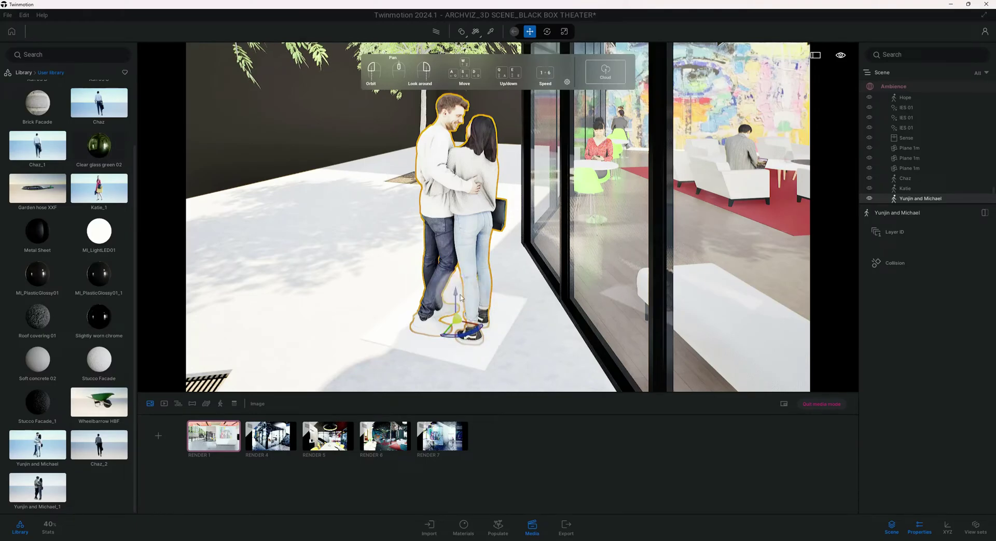
click(23, 72)
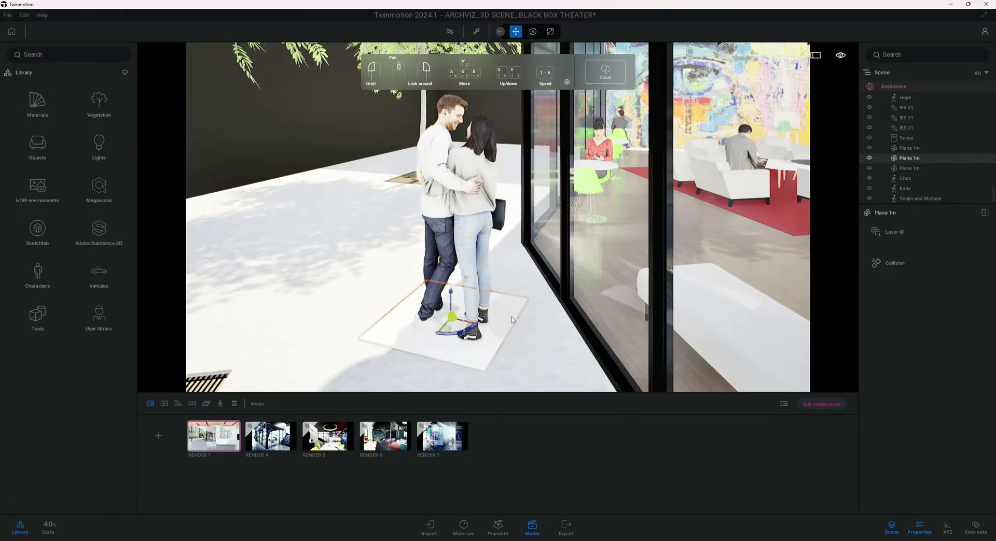
click(526, 327)
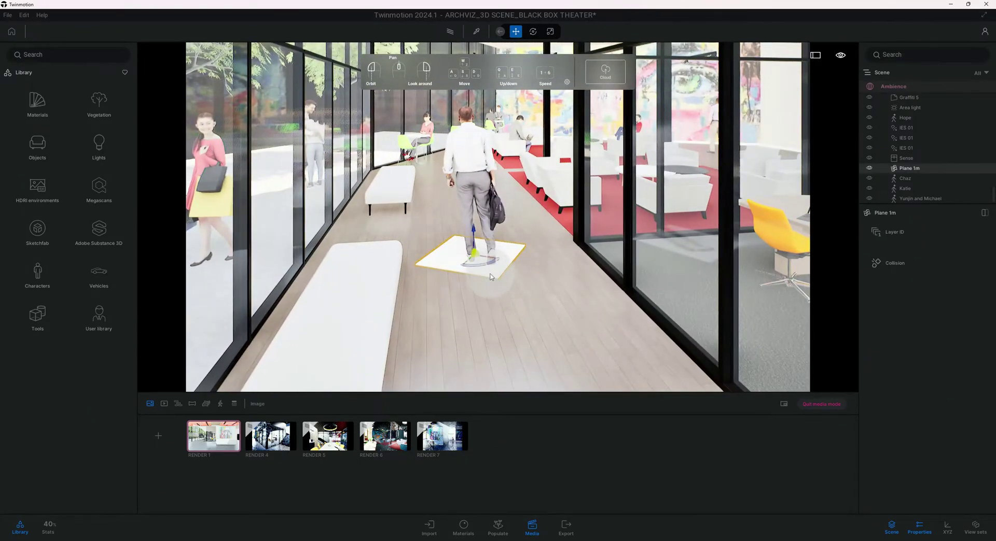
click(495, 286)
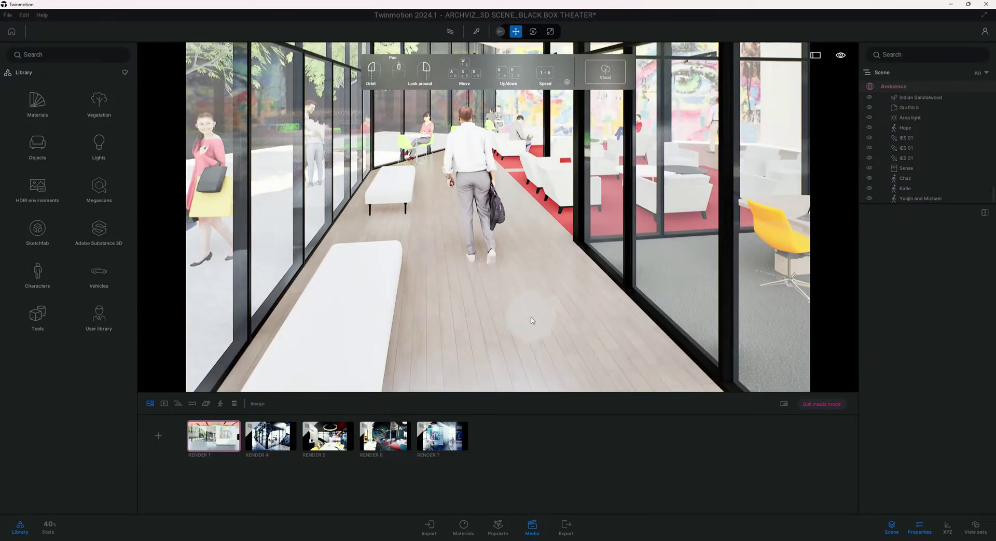
scroll(538, 321, down, 5)
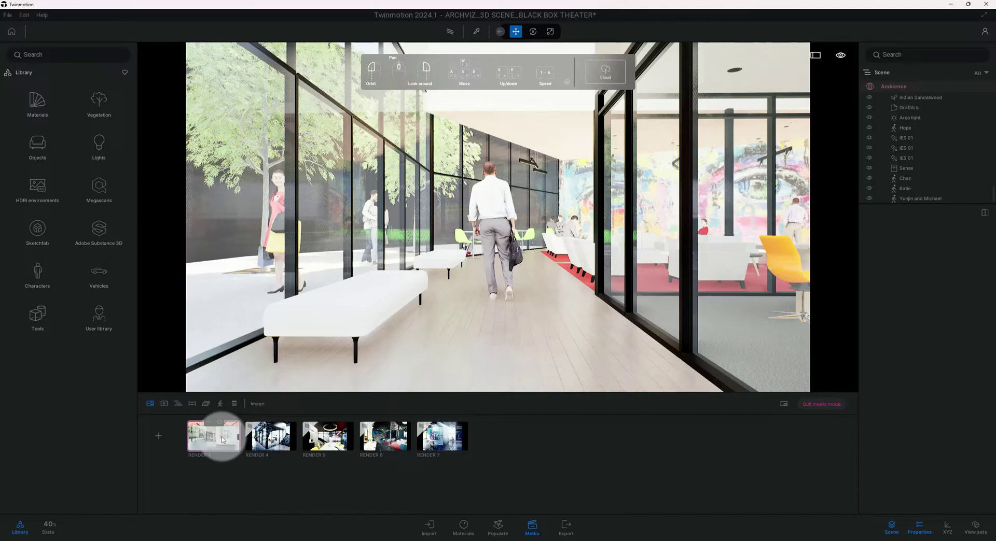
Load RENDER 1's saved lobby camera and its environment settings from the media strip.
click(222, 440)
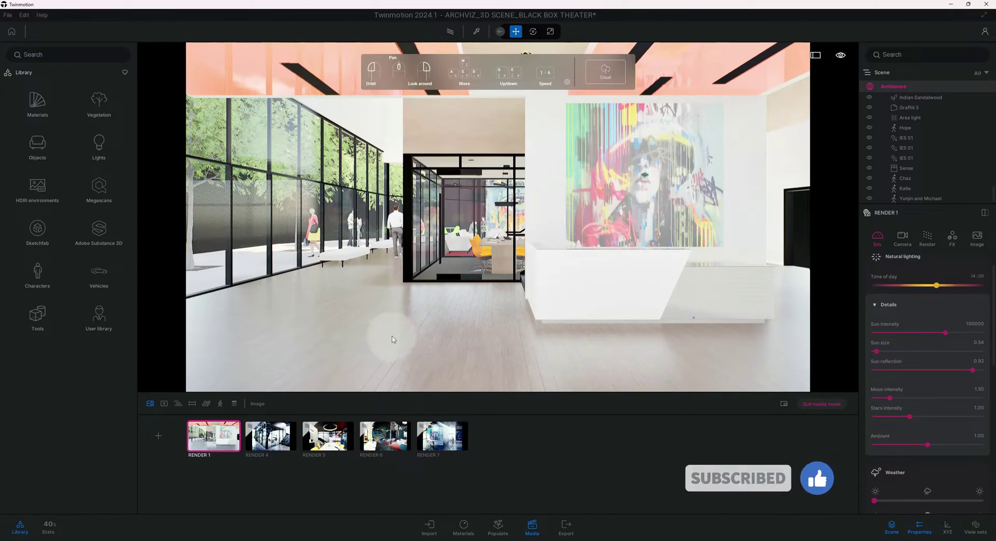
scroll(387, 340, up, 3)
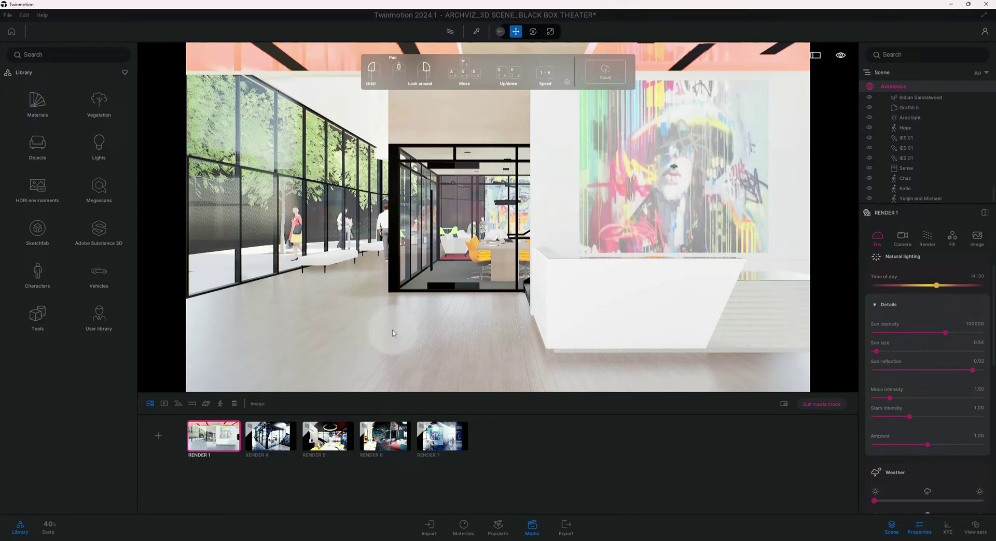
click(231, 437)
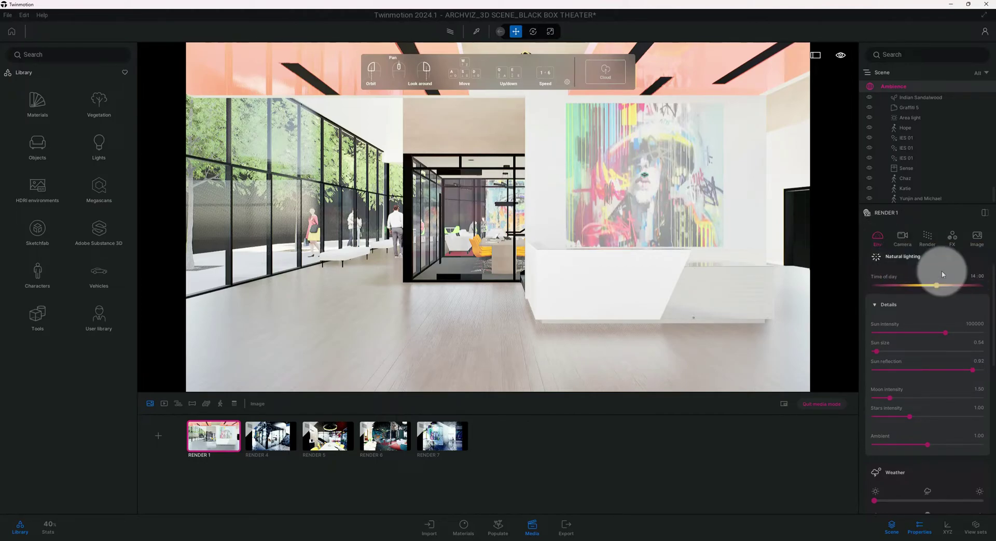
Change Natural lighting to time of day 09:30 and a near-zero sun intensity.
click(972, 277)
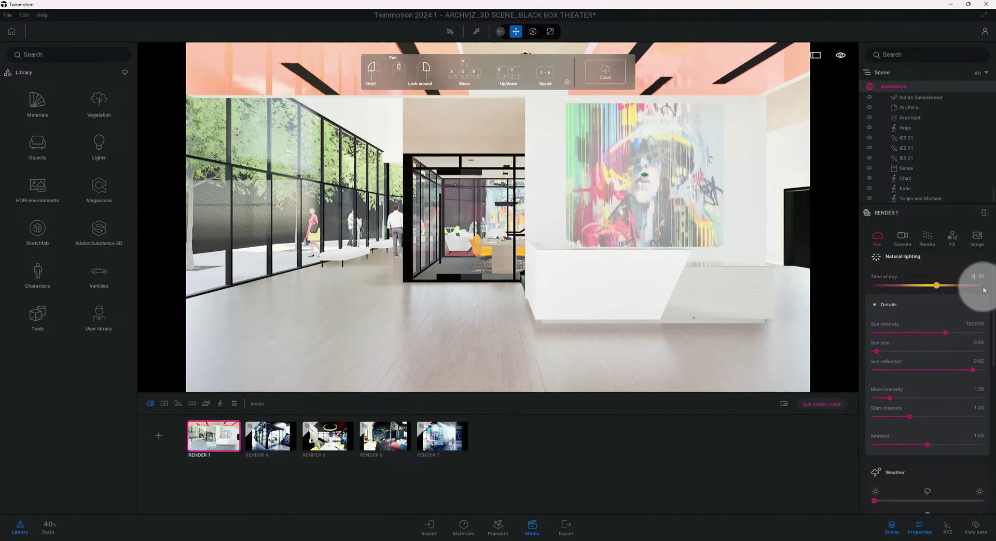
text(9)
key(Return)
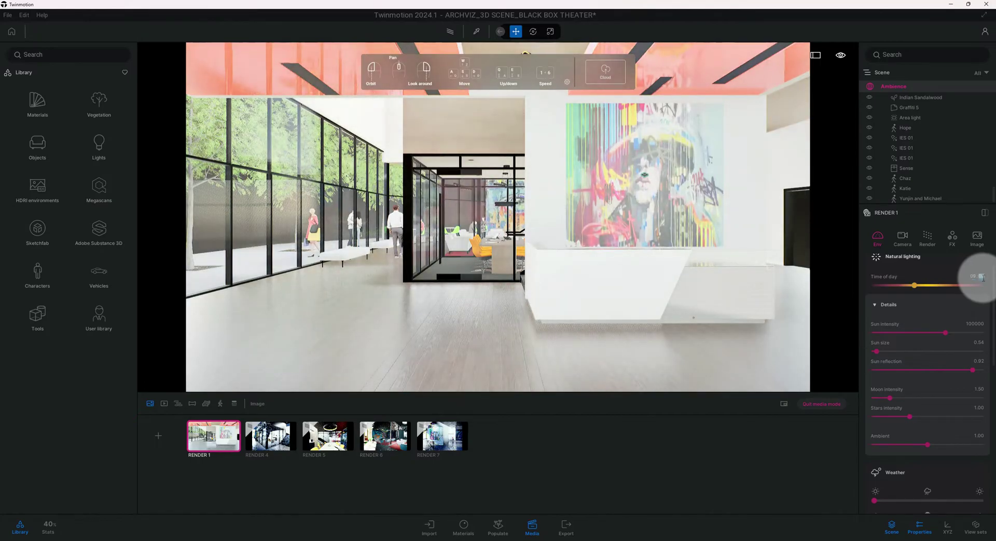
click(981, 278)
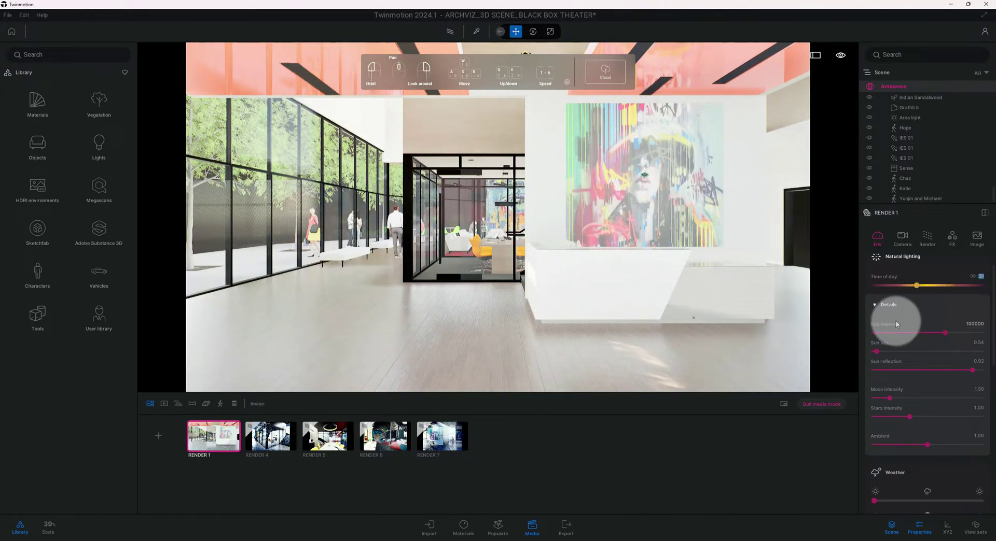
click(978, 325)
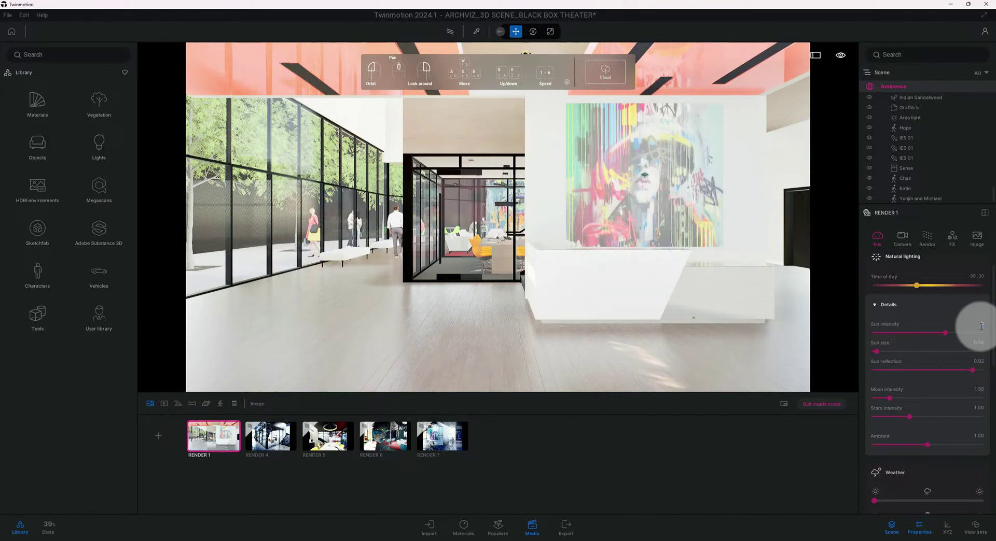
key(Return)
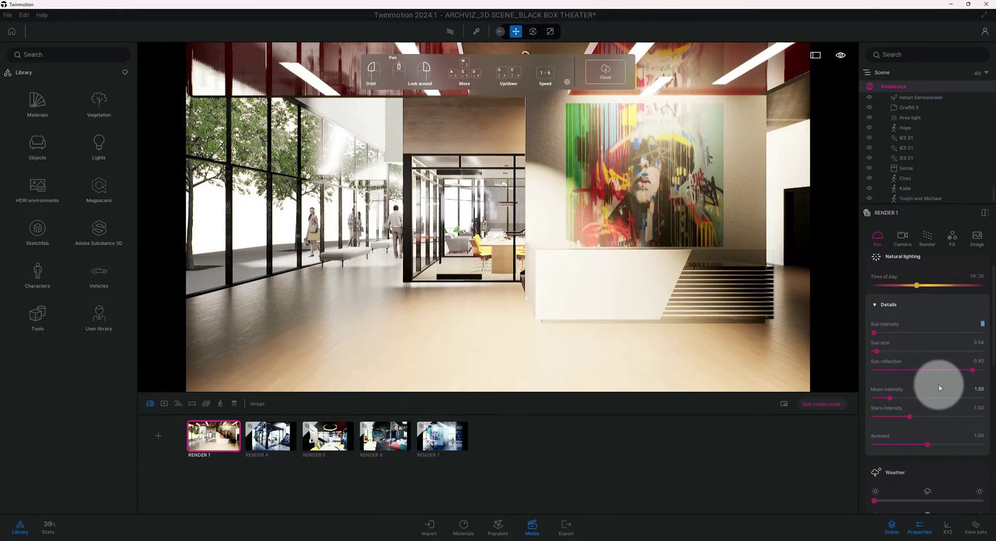
In Location details, move the sun's month from April to May.
scroll(938, 385, down, 3)
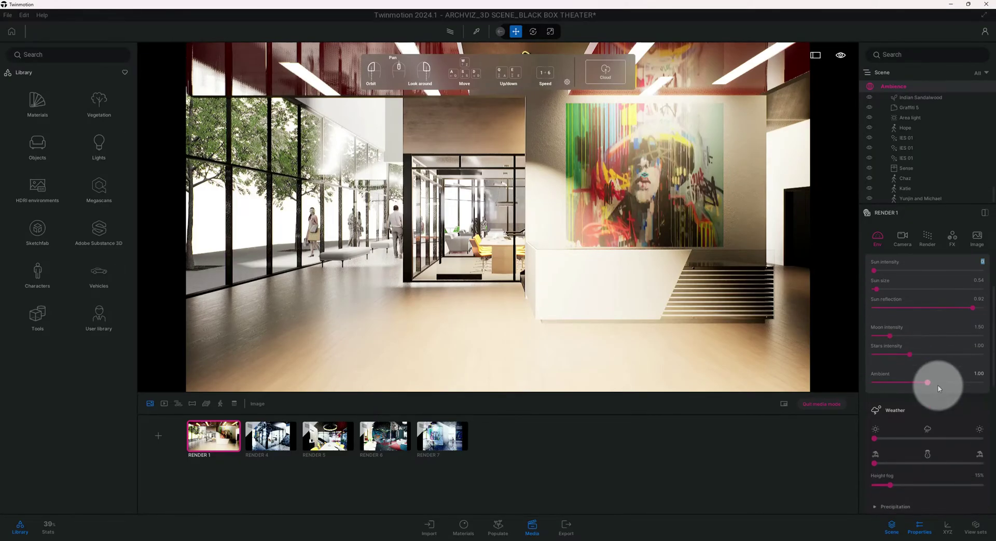
scroll(944, 382, down, 3)
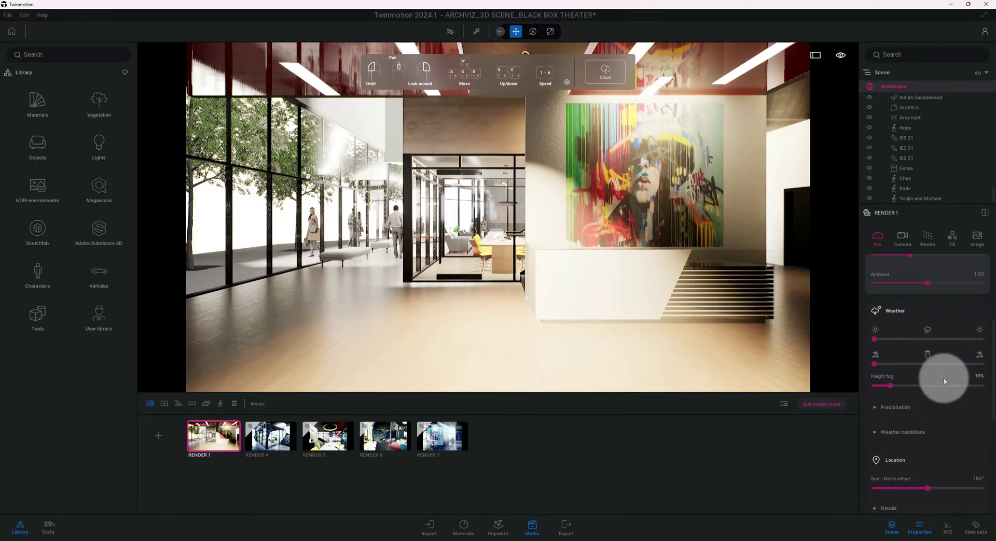
scroll(942, 380, down, 1)
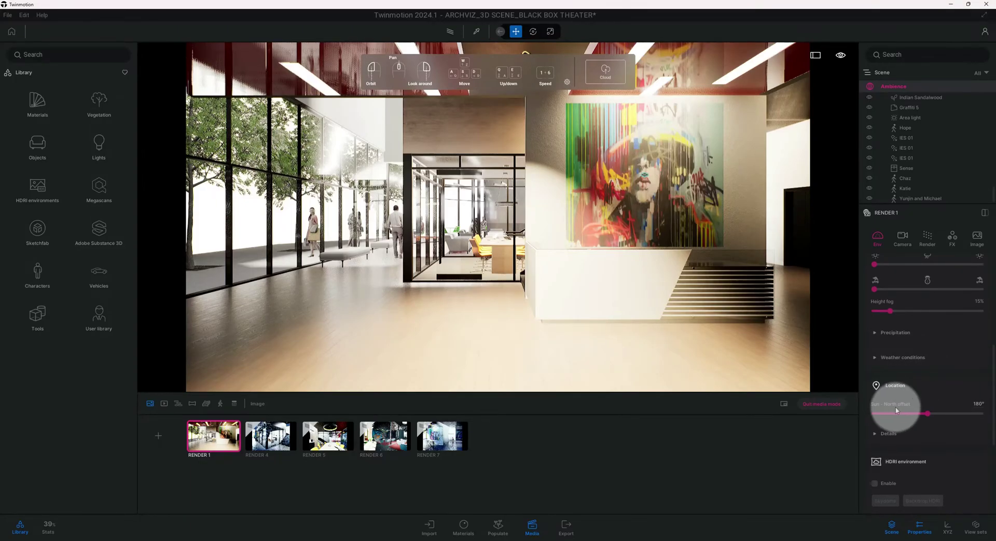
click(978, 407)
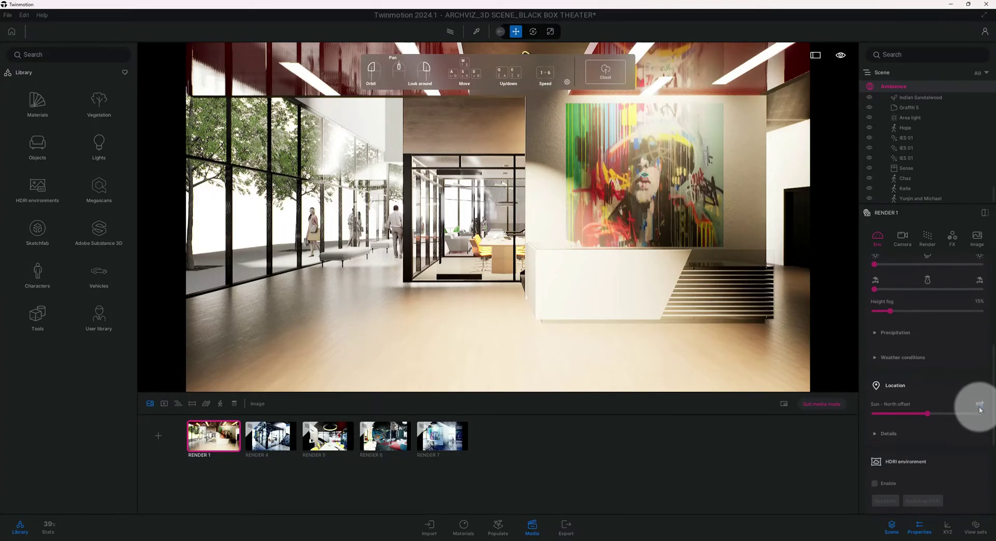
scroll(957, 415, down, 1)
click(921, 414)
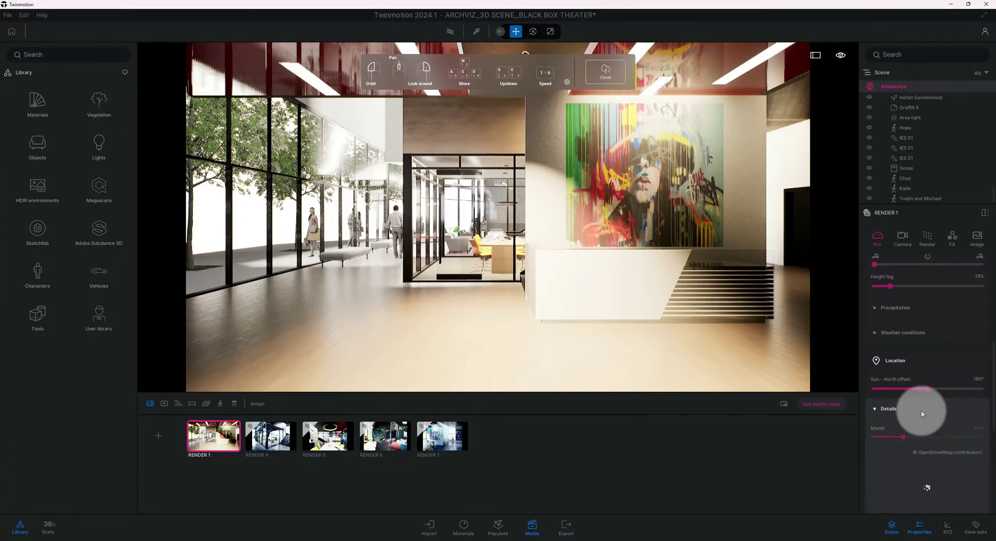
scroll(919, 409, down, 2)
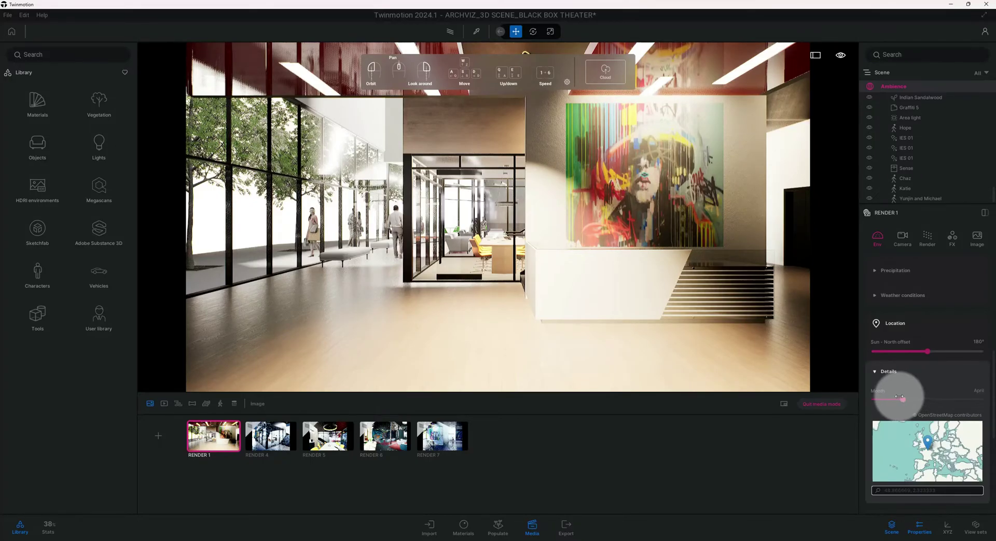
drag(903, 398, 917, 394)
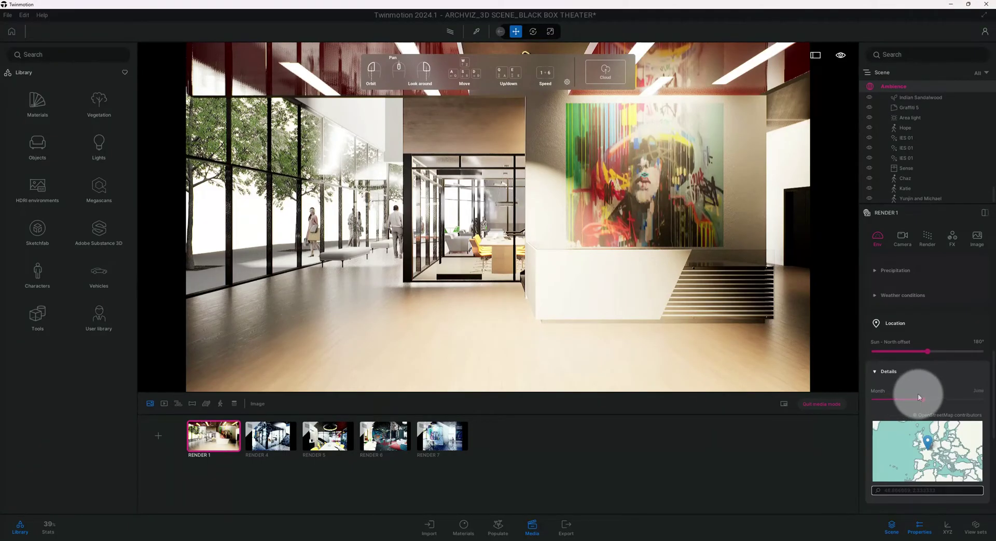
click(887, 372)
Enable the Approaching Storm Backdrop HDRI environment at intensity 1.00.
scroll(909, 378, down, 1)
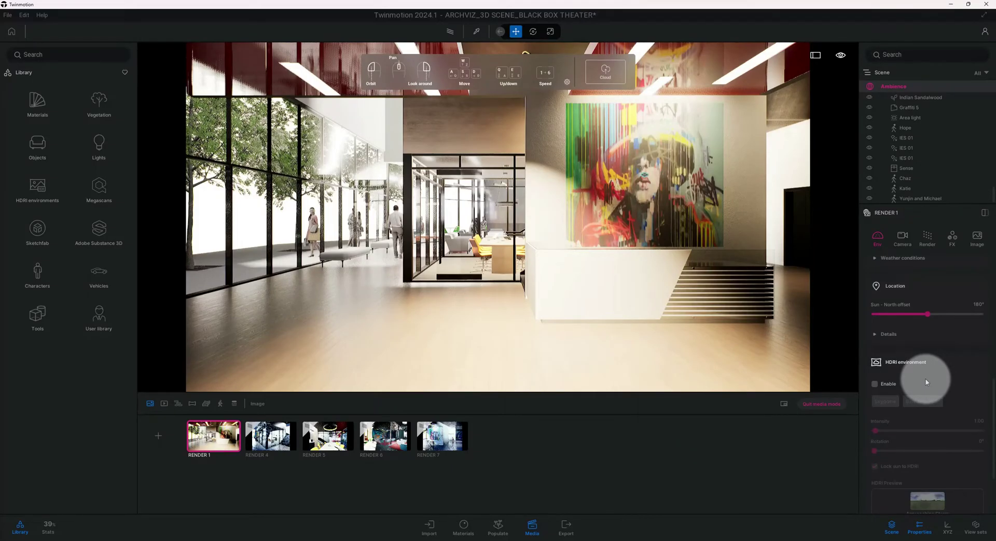
scroll(926, 382, down, 1)
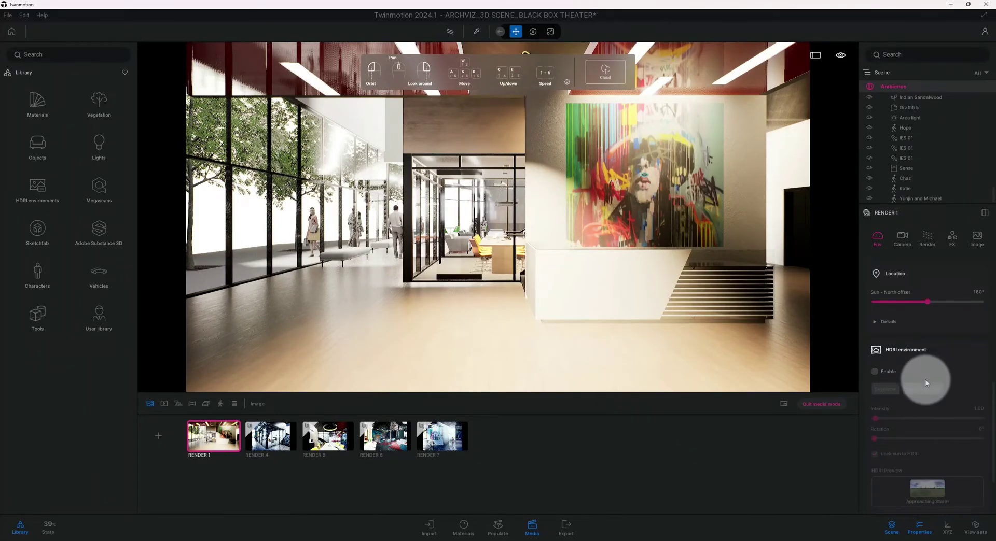
scroll(925, 381, down, 1)
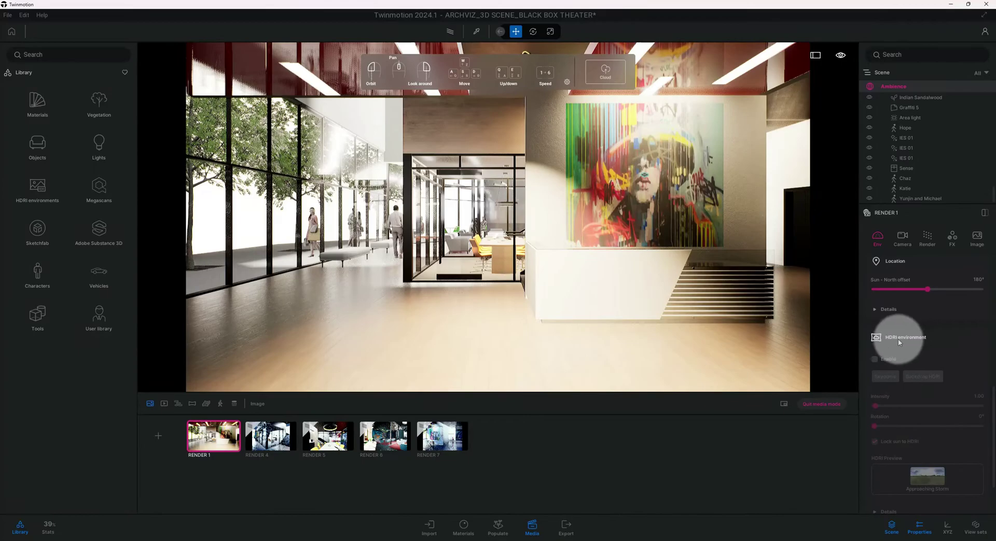
click(875, 360)
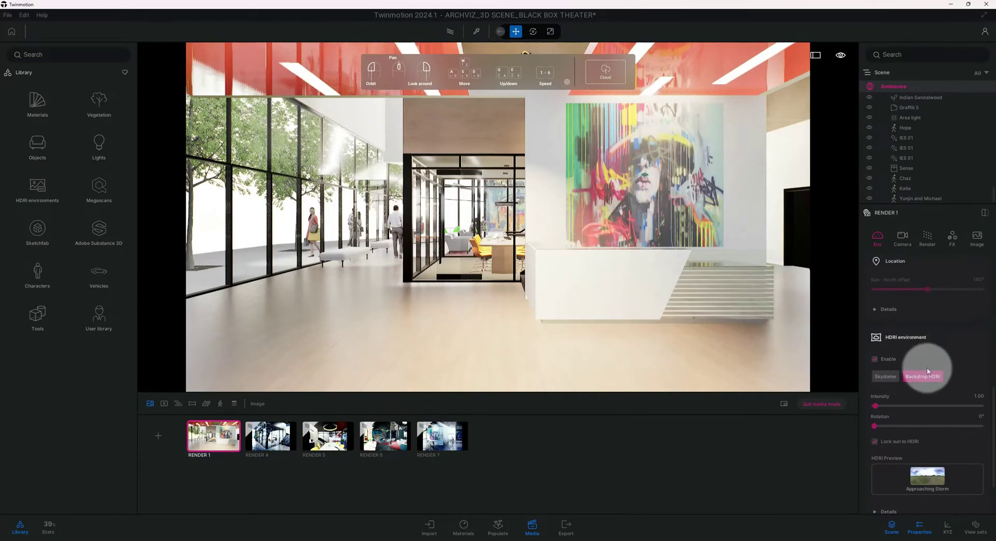
scroll(953, 356, down, 1)
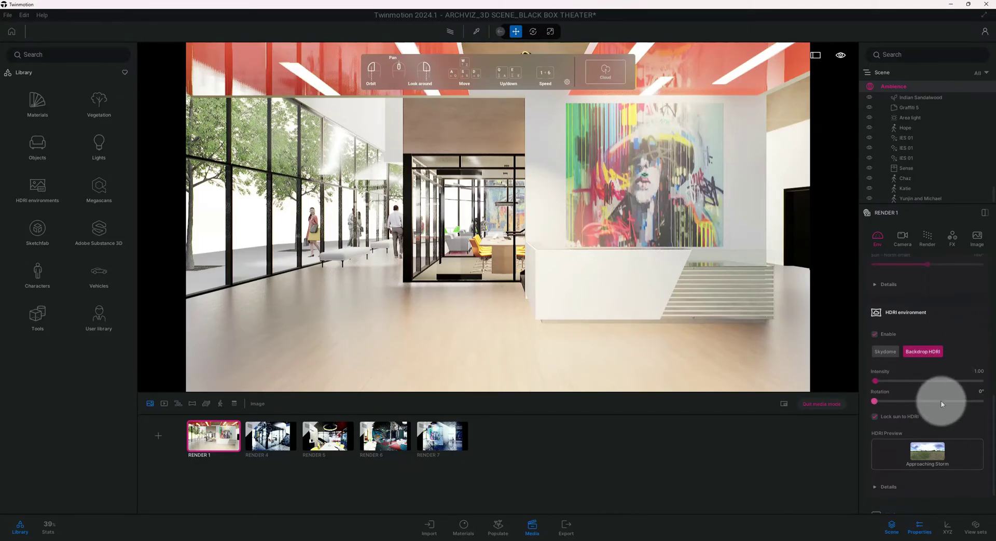
scroll(952, 408, down, 1)
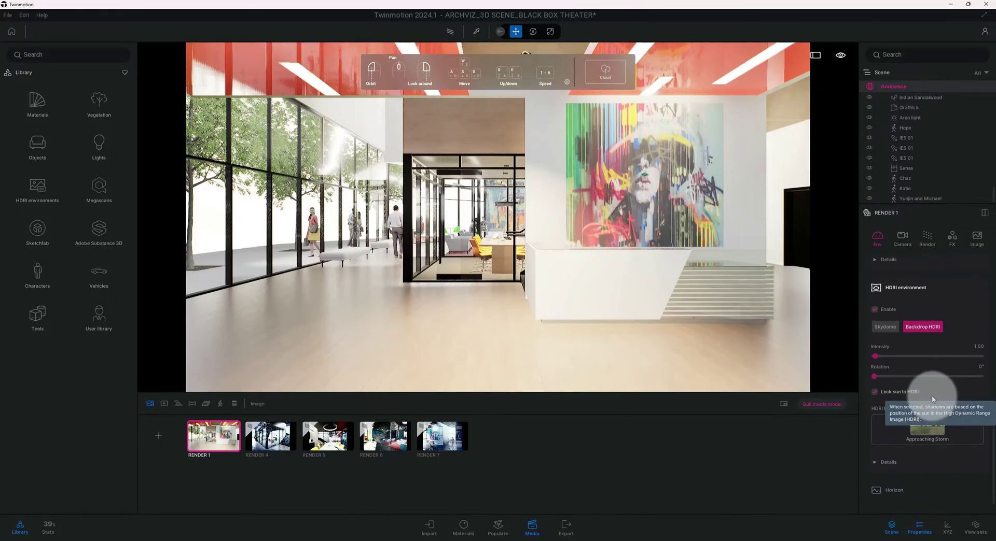
scroll(929, 397, down, 1)
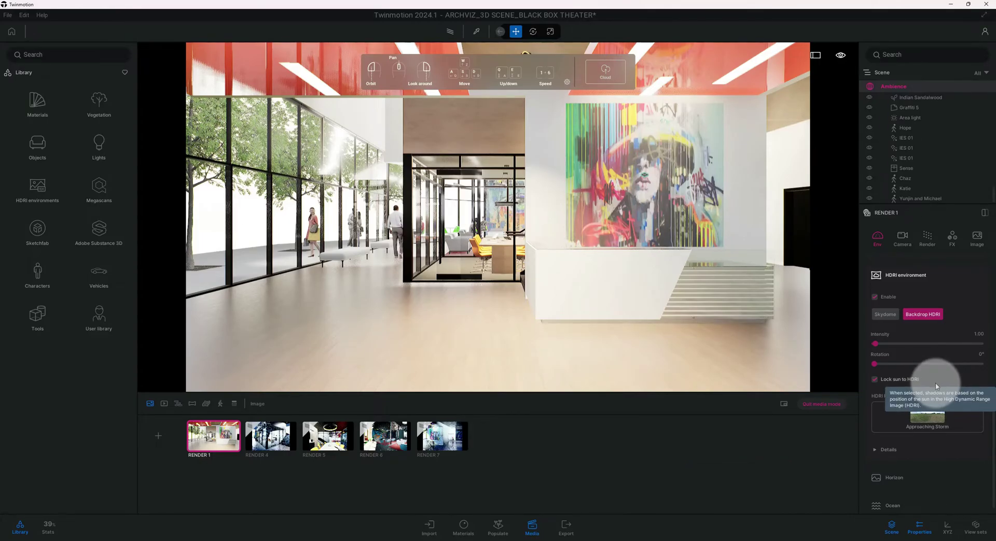
scroll(938, 383, down, 1)
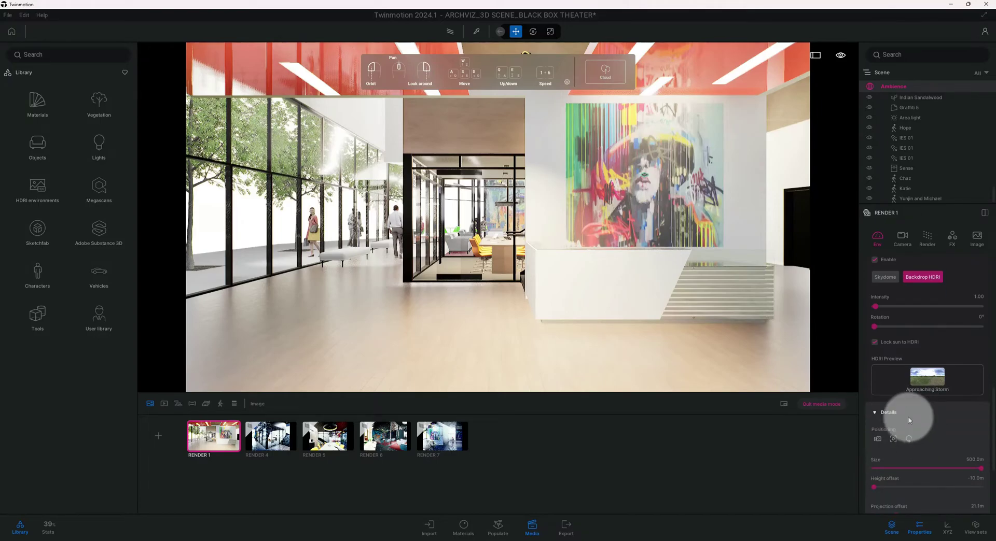
scroll(918, 423, up, 5)
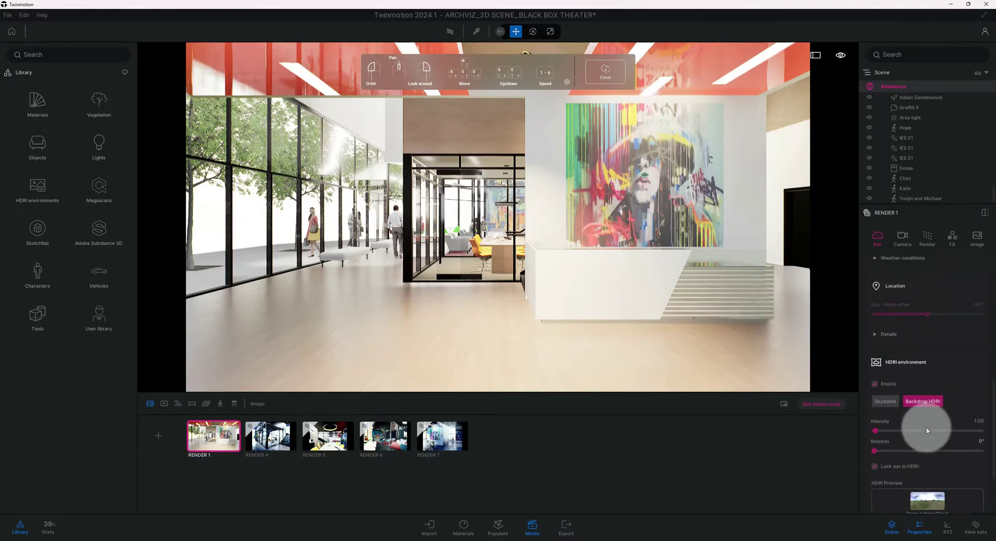
In the Camera settings, set Exposure to 1.00 and White balance to 4700K.
click(902, 238)
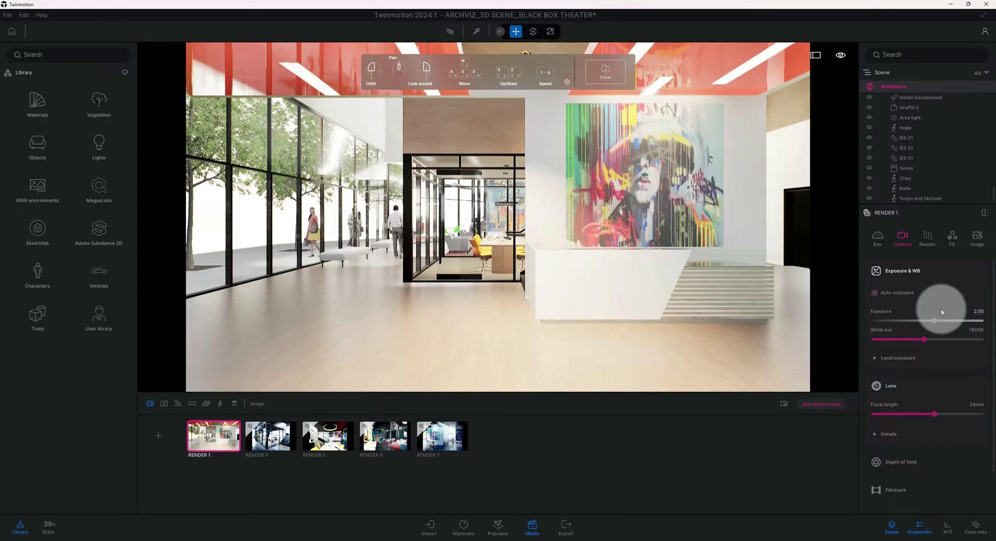
click(976, 317)
text(1)
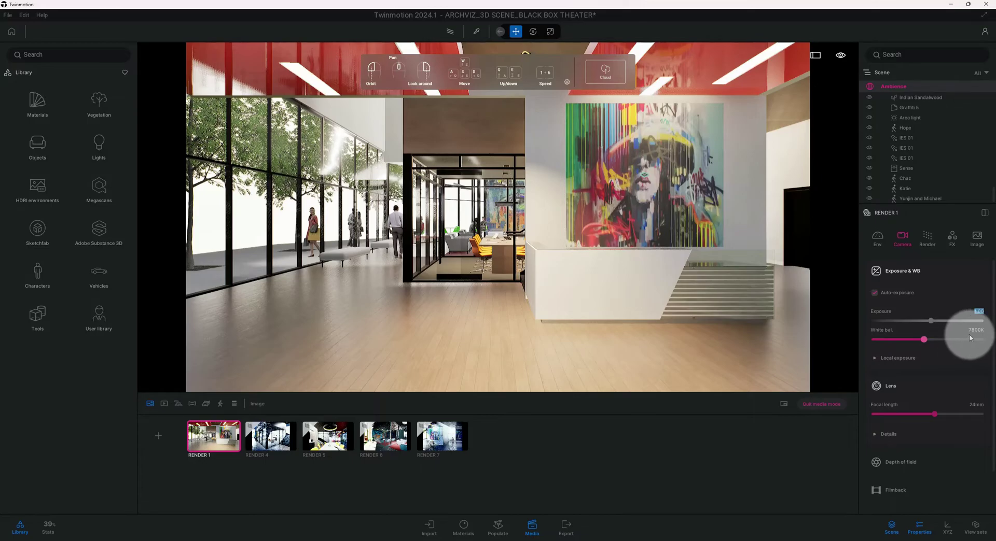
click(977, 341)
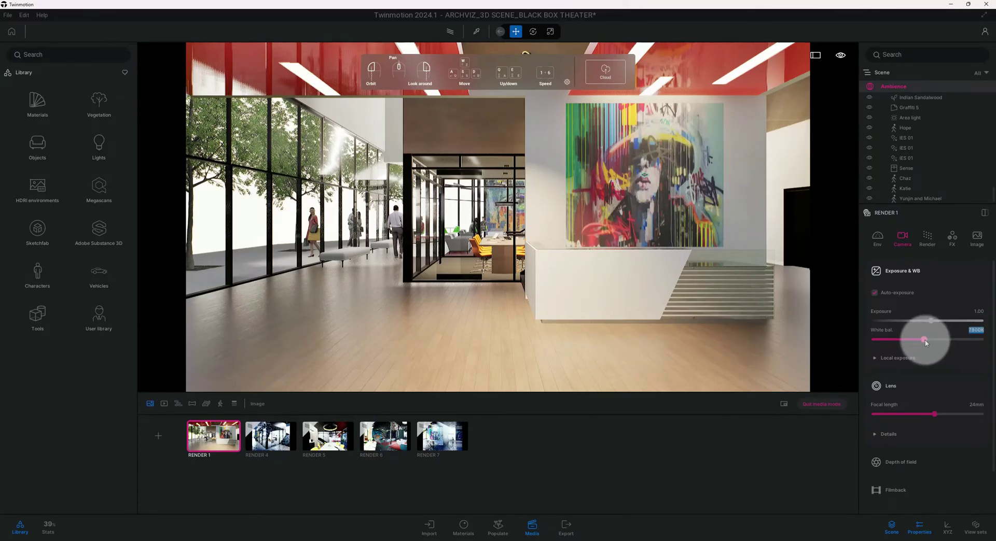
mouse_move(923, 339)
mouse_down()
mouse_move(934, 339)
mouse_move(920, 340)
mouse_up()
click(975, 331)
text(4700)
key(Return)
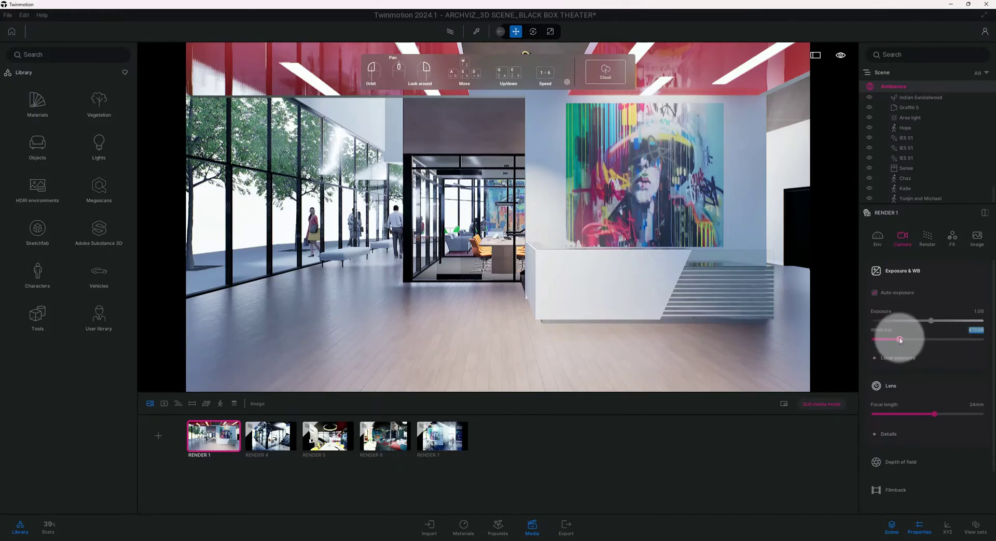
Return White balance to 4700K after it drifted to 5097K, and briefly check local exposure.
drag(897, 339, 902, 339)
click(975, 330)
text(4700)
key(Return)
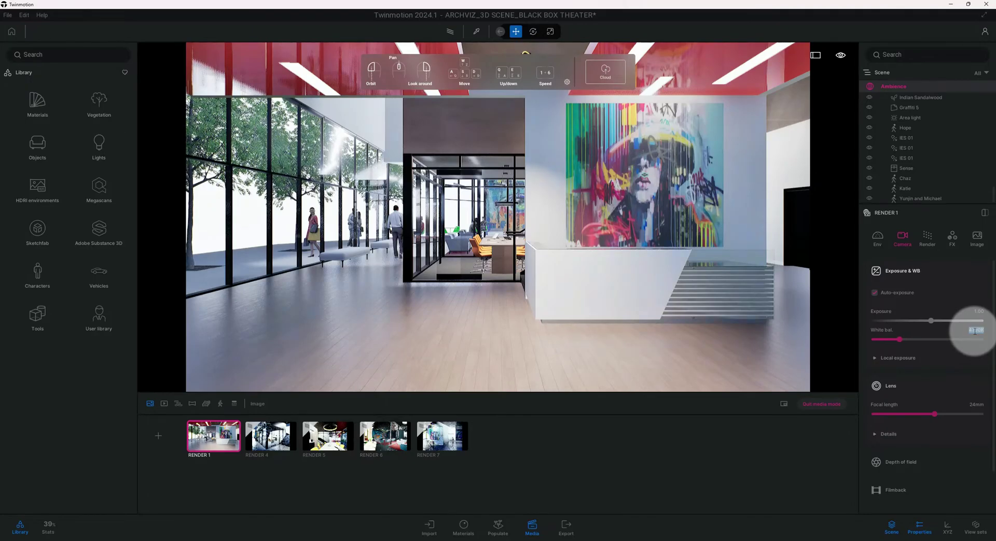
click(923, 356)
click(923, 355)
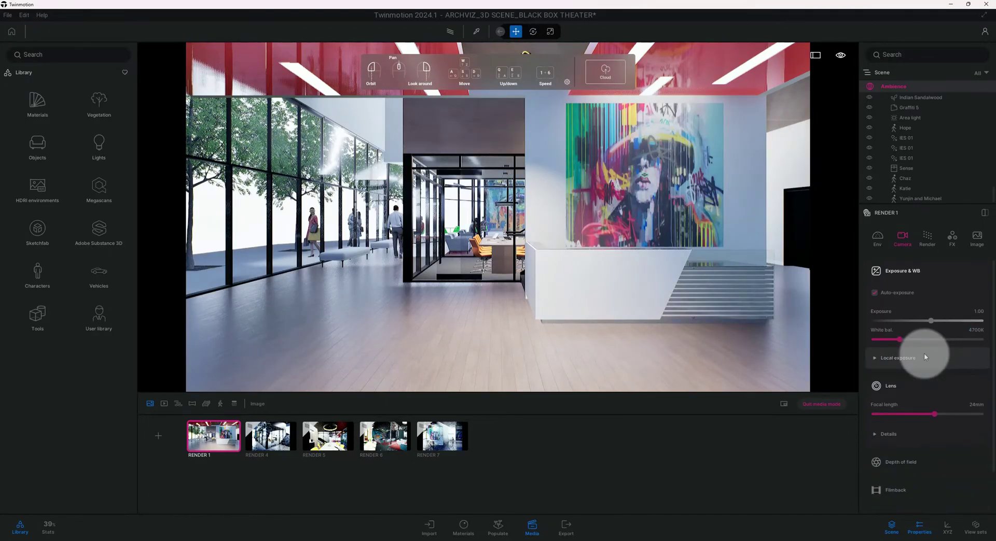
scroll(923, 356, down, 2)
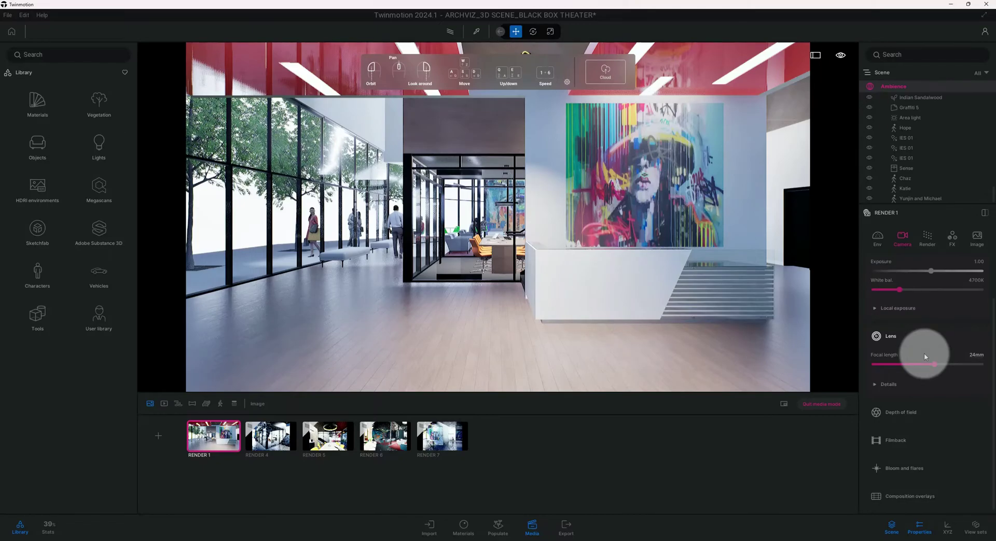
scroll(924, 357, down, 1)
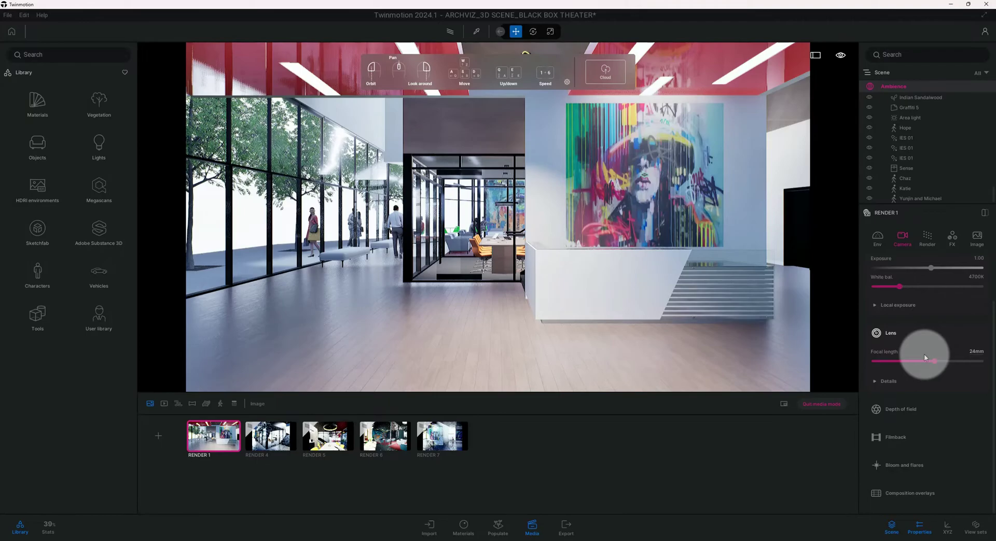
In Lens details, change Sharpness from 35% and turn on parallelism correction.
click(920, 382)
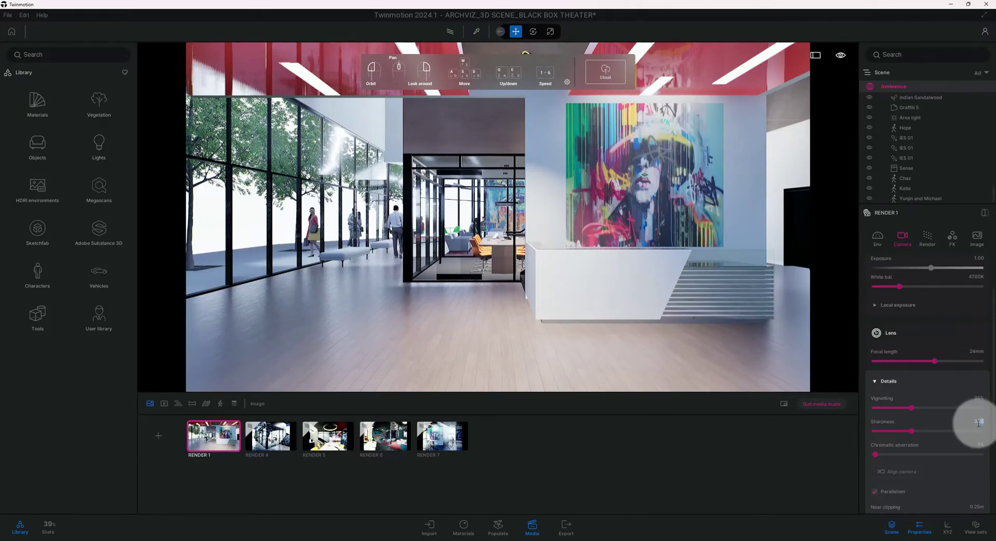
click(966, 423)
key(BackSpace)
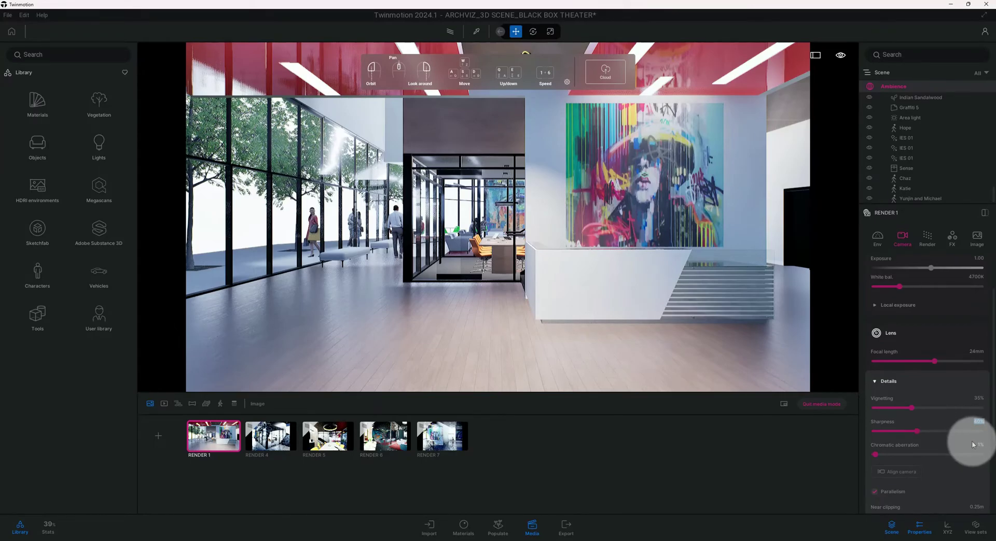
scroll(973, 453, down, 1)
scroll(970, 452, down, 1)
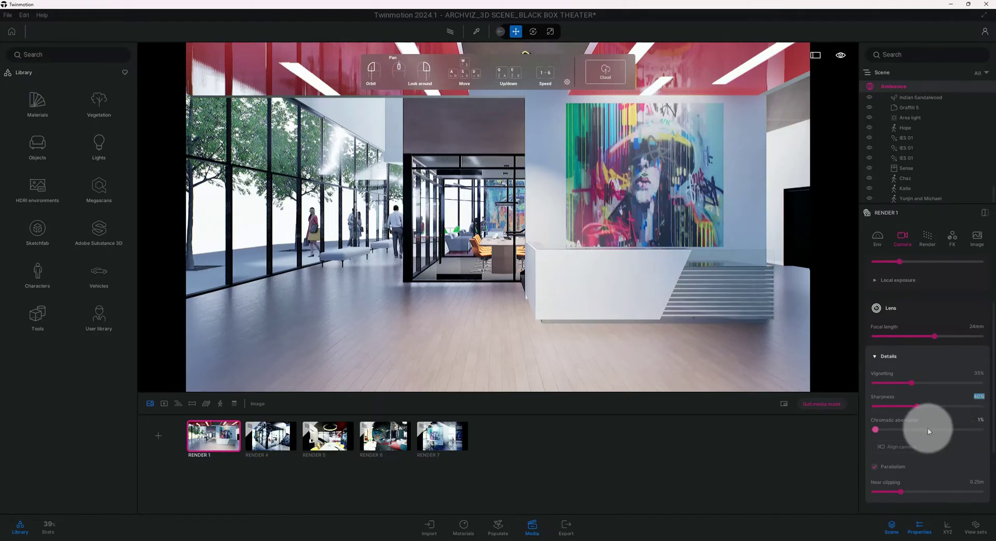
scroll(952, 445, down, 1)
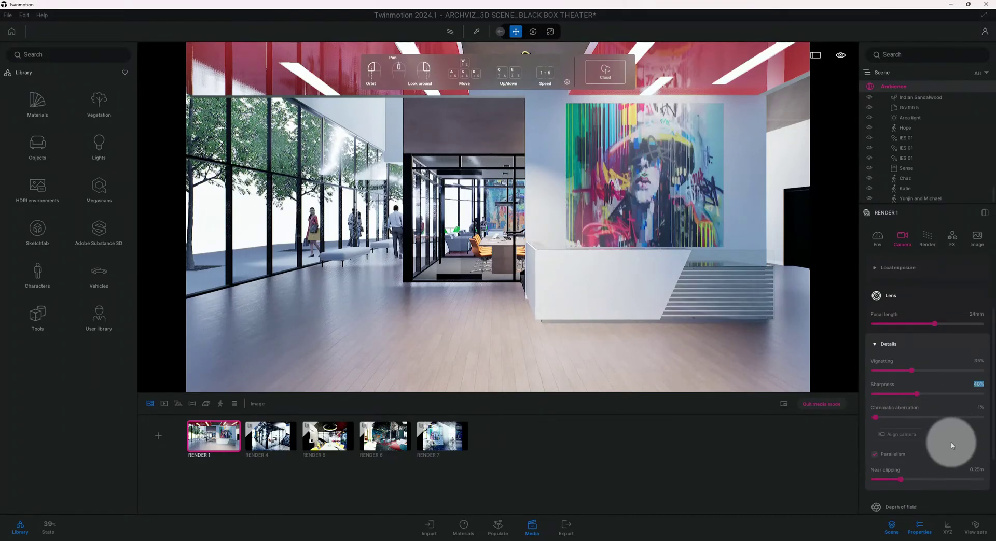
click(878, 455)
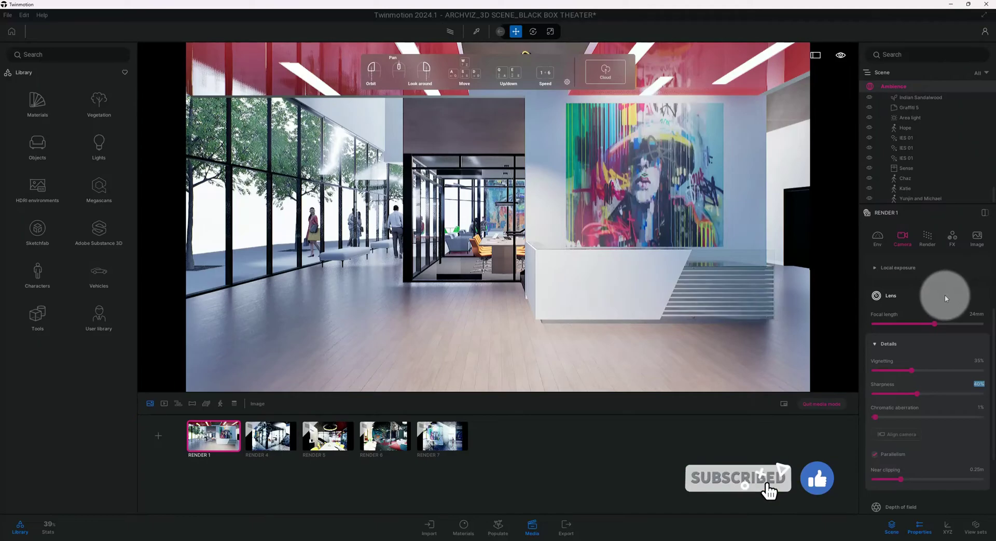
scroll(932, 354, down, 2)
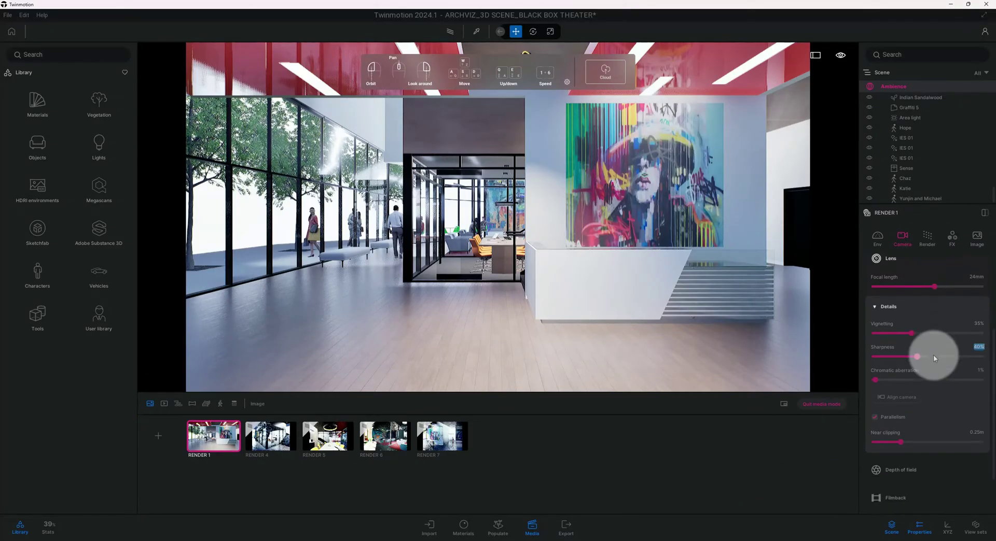
scroll(933, 355, down, 3)
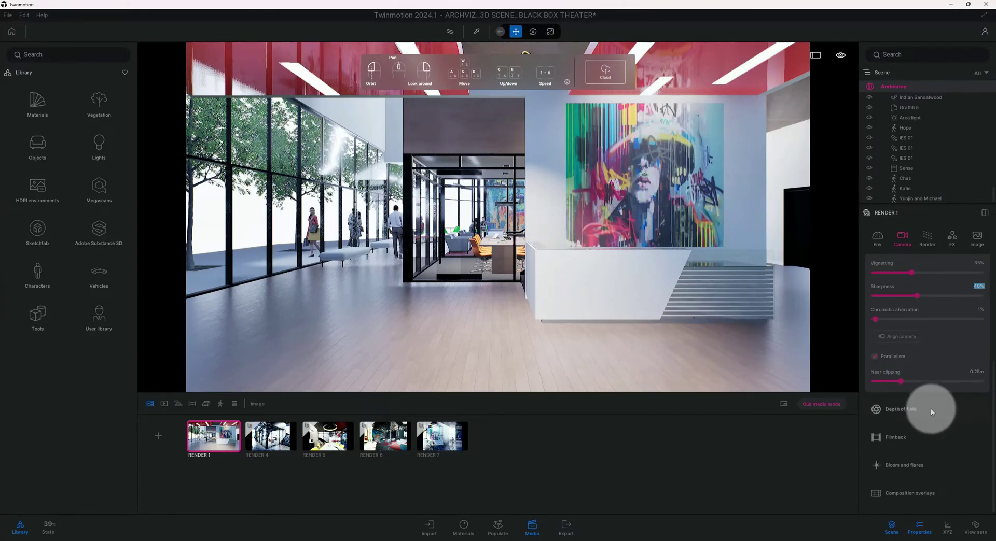
Enable filmback with the 35mm Academy preset, sensor 21.95mm by 16.00mm.
click(906, 437)
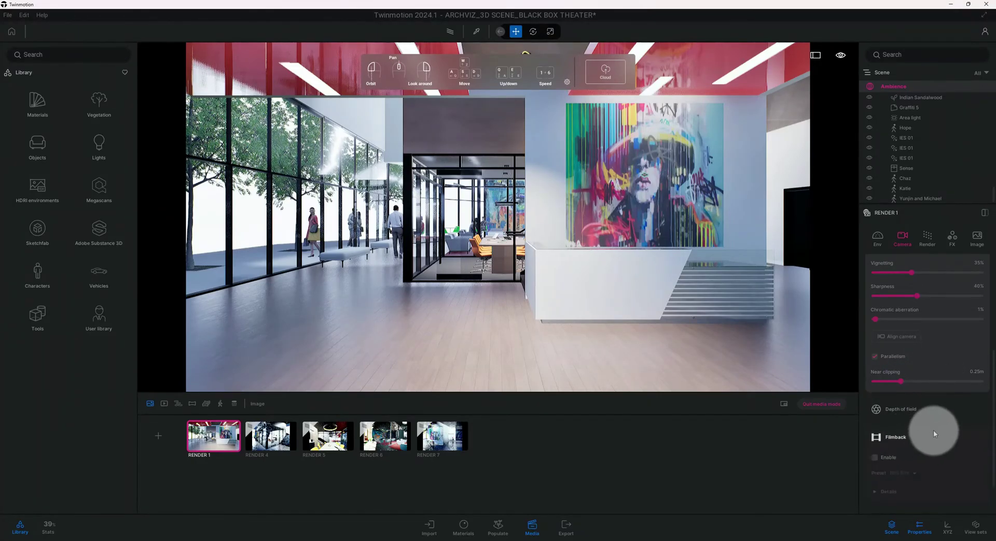
scroll(932, 430, down, 3)
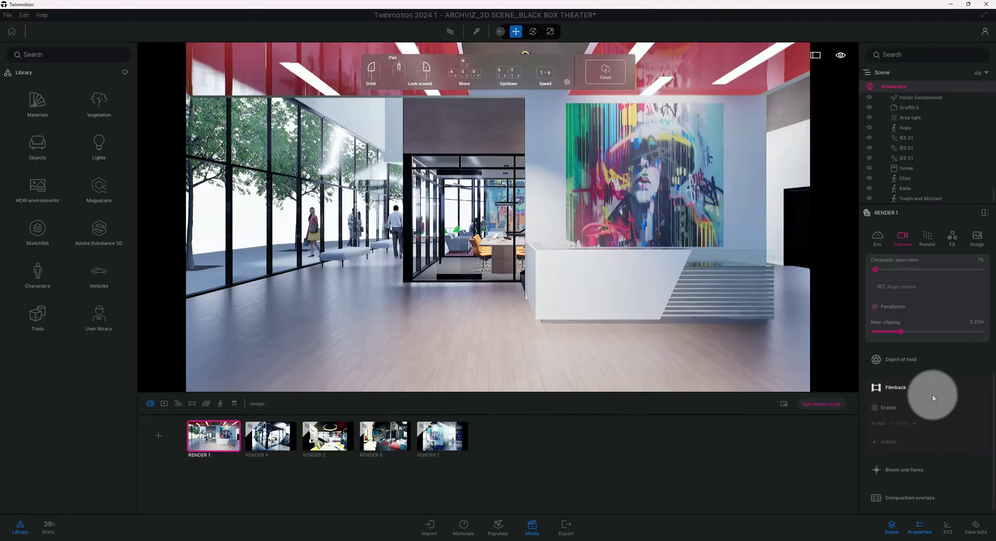
click(875, 408)
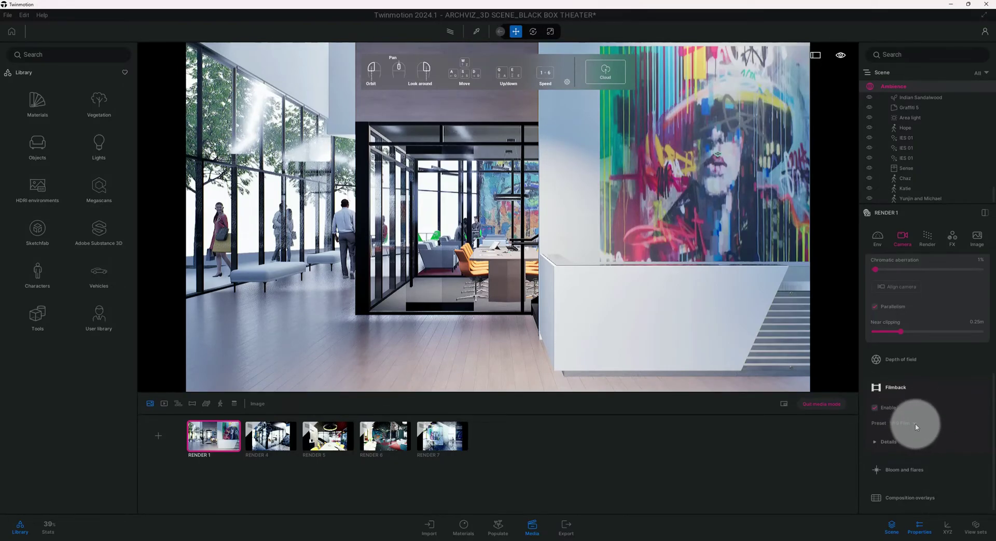
click(884, 441)
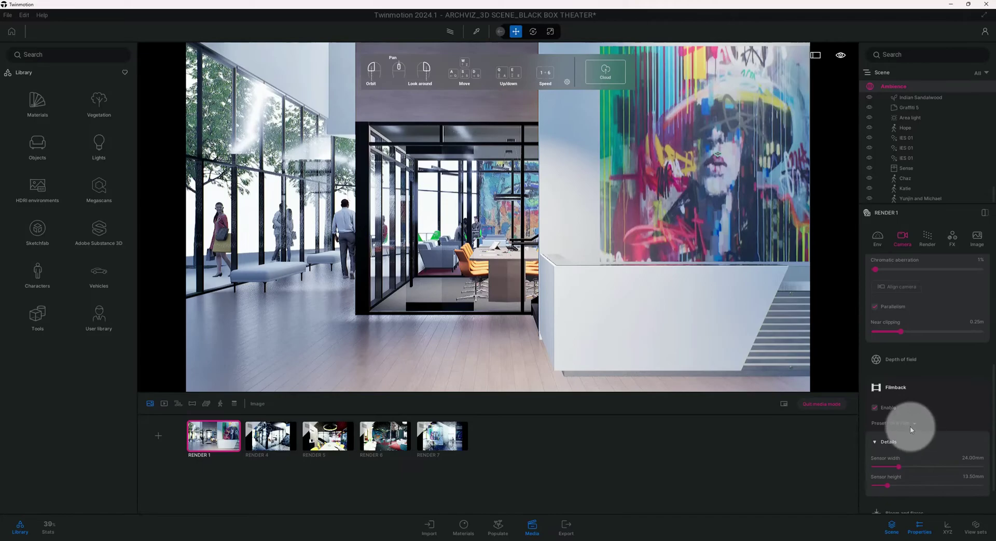
click(890, 443)
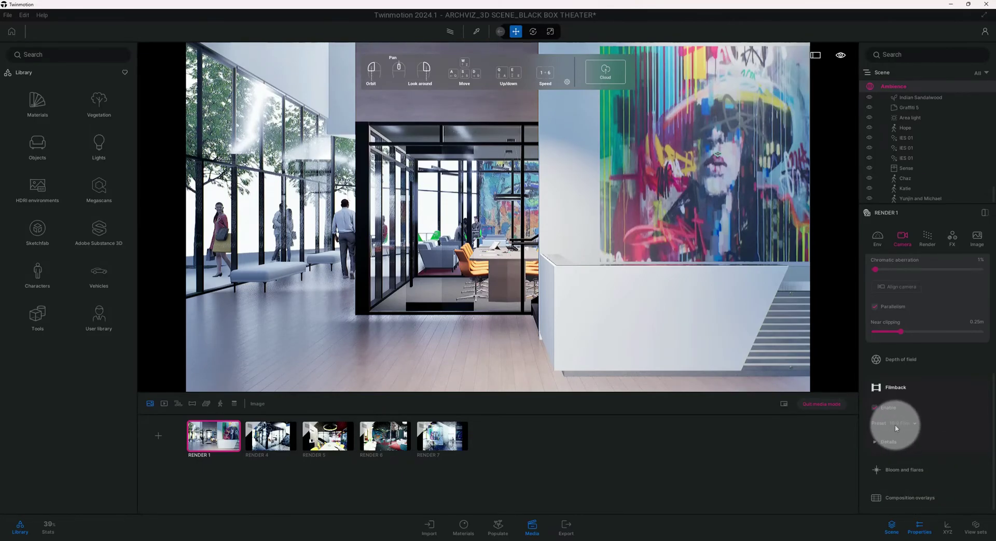
click(915, 424)
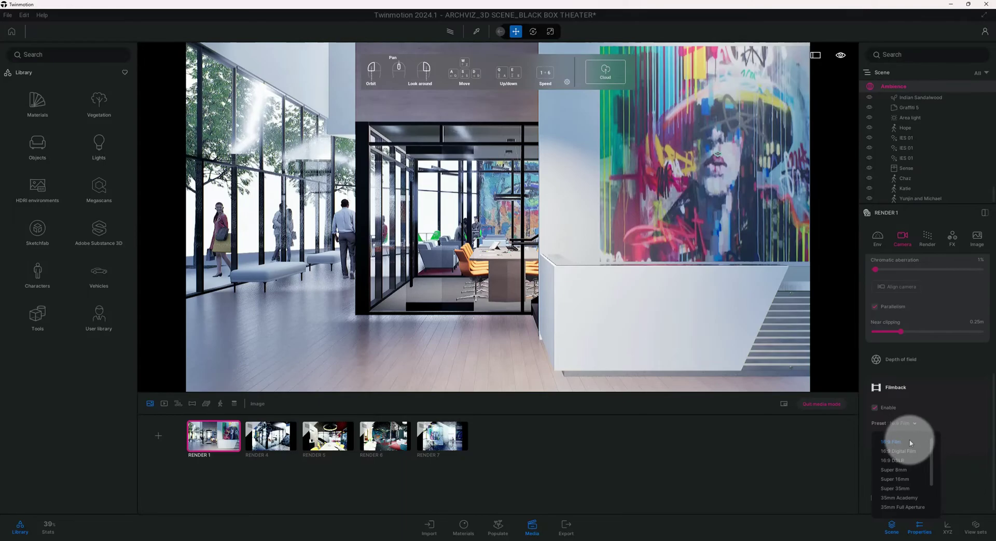
scroll(909, 439, down, 3)
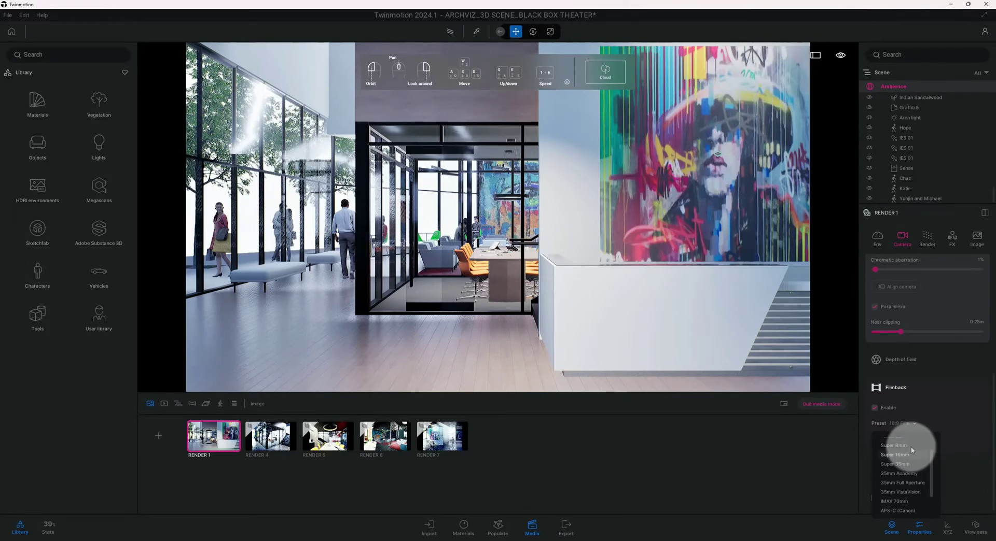
click(910, 473)
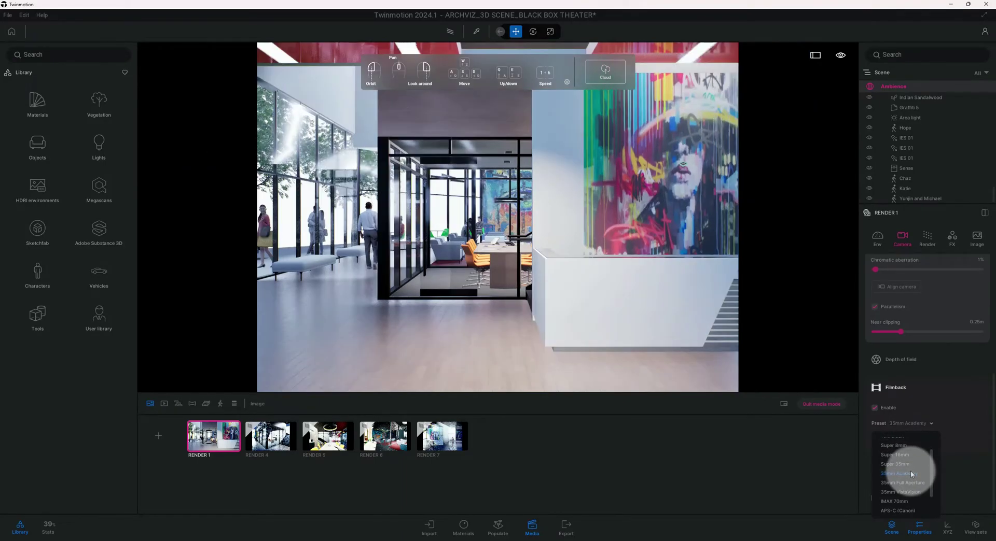
click(952, 407)
click(888, 408)
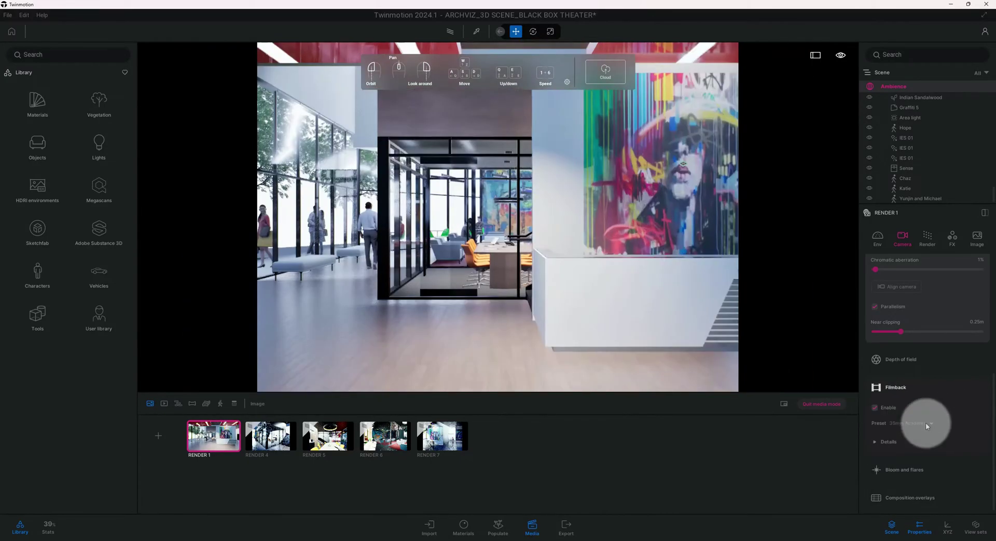
click(913, 441)
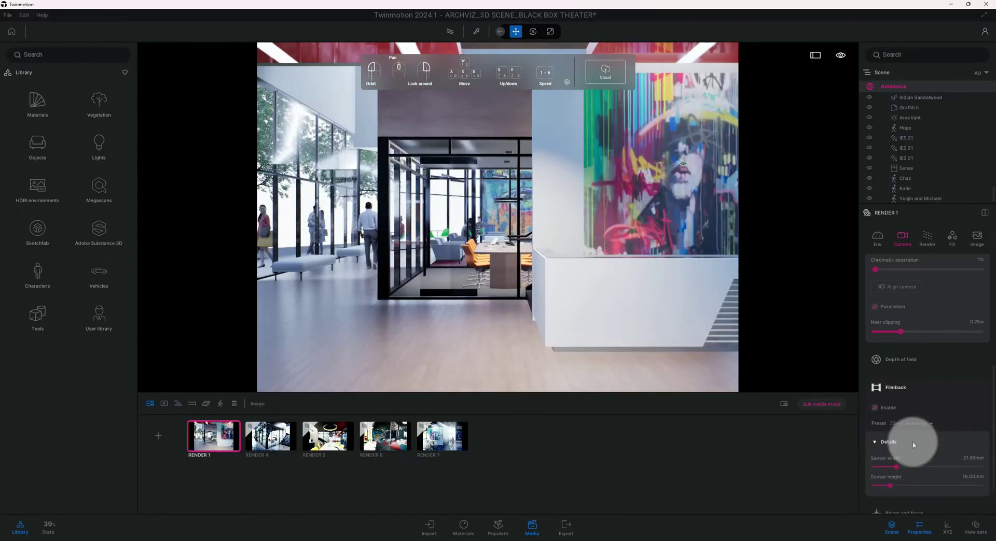
Review Bloom and flares (Simple texture, intensity 5.00) and recheck the filmback sensor details.
click(913, 444)
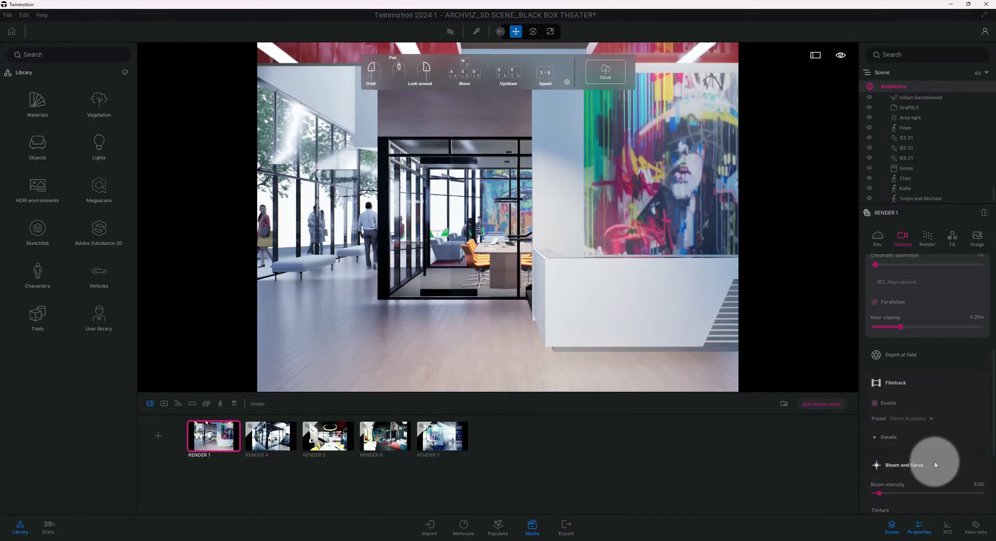
scroll(933, 464, down, 2)
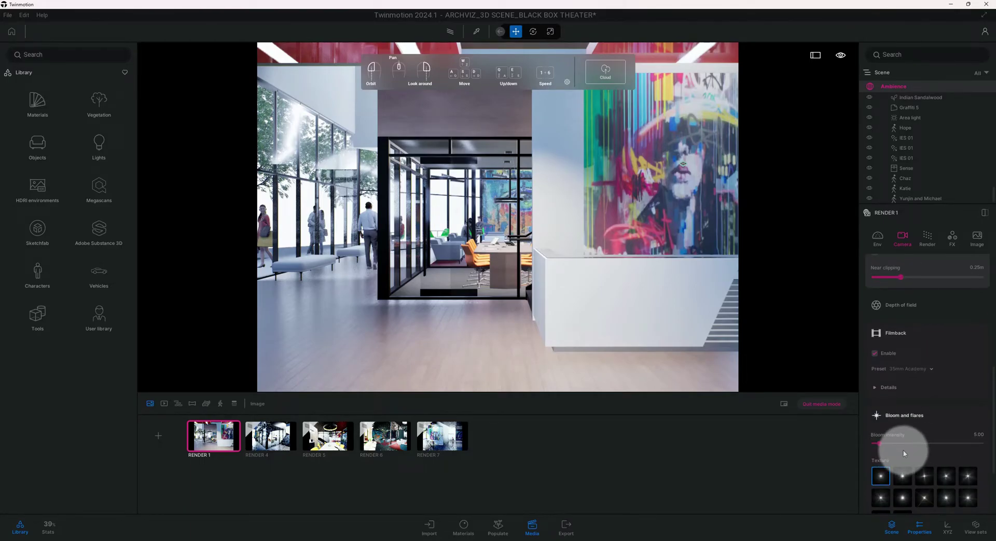
scroll(894, 448, down, 2)
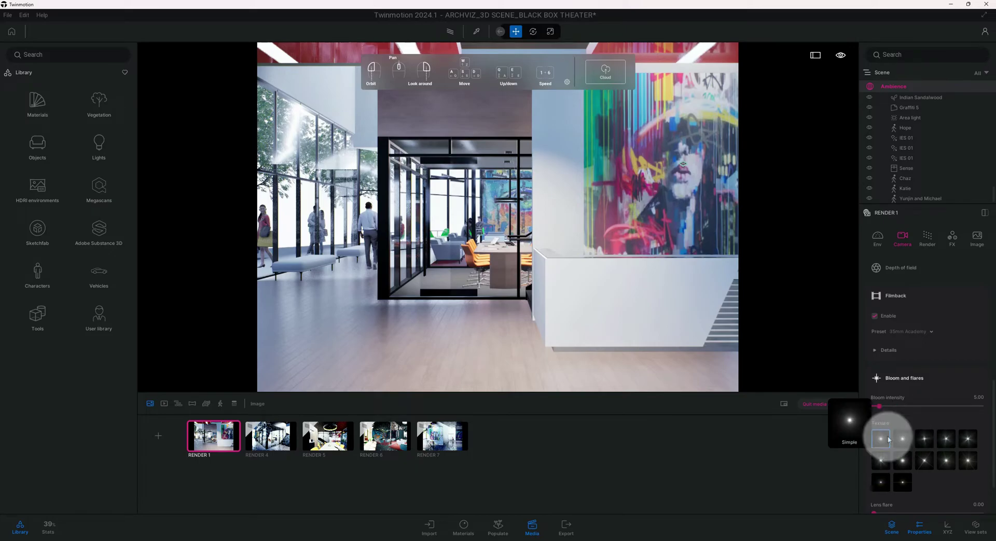
click(898, 352)
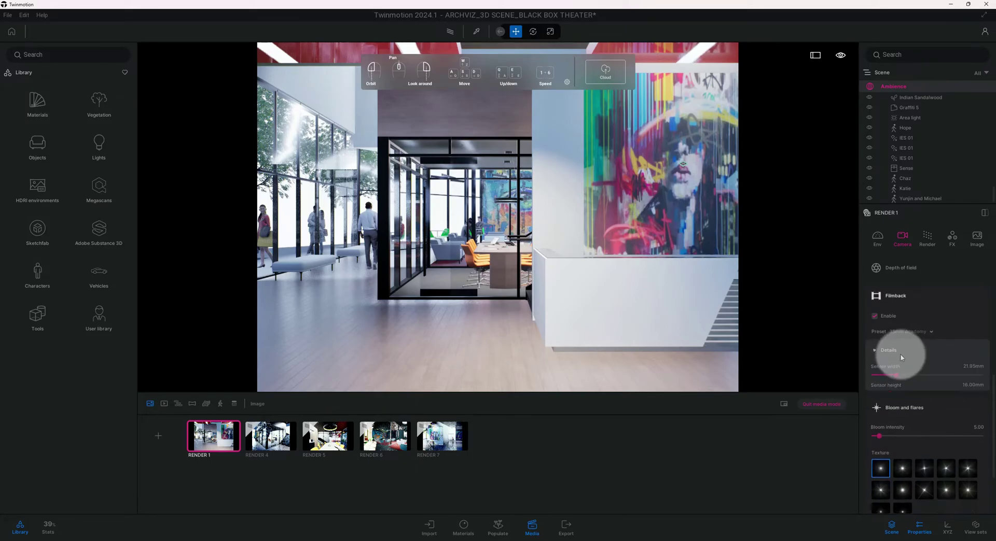
scroll(930, 449, down, 3)
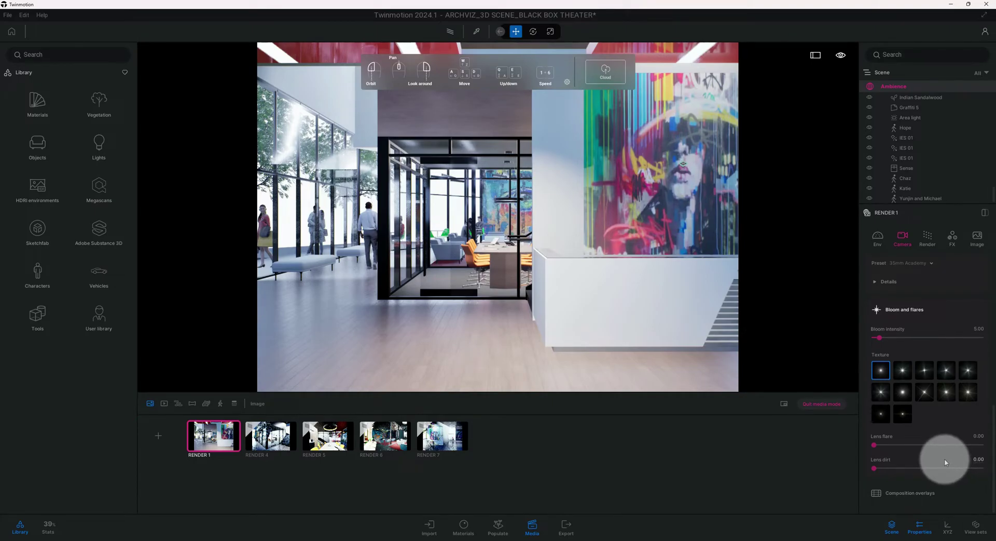
scroll(944, 459, up, 2)
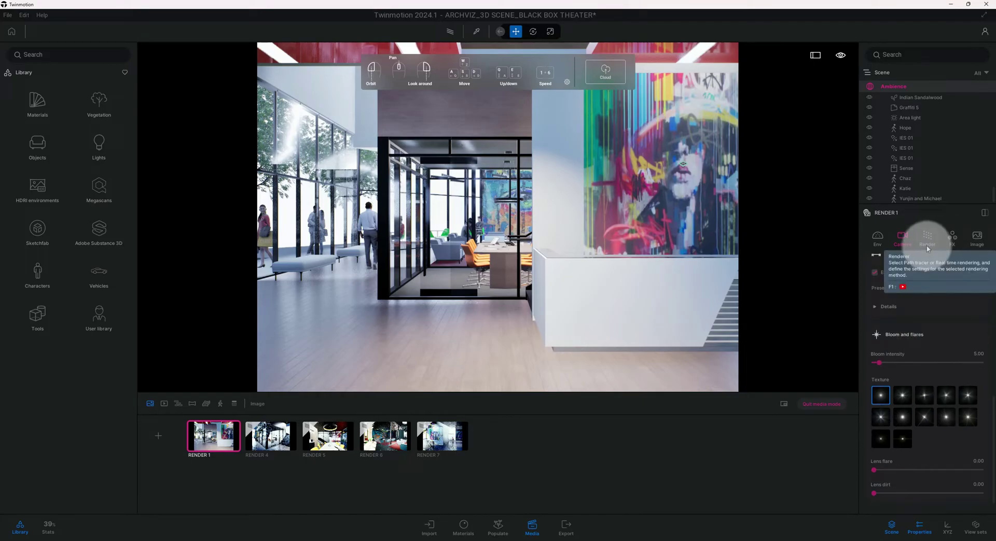
In FX color grading, enter Contrast 55% and Saturation 45%.
click(949, 241)
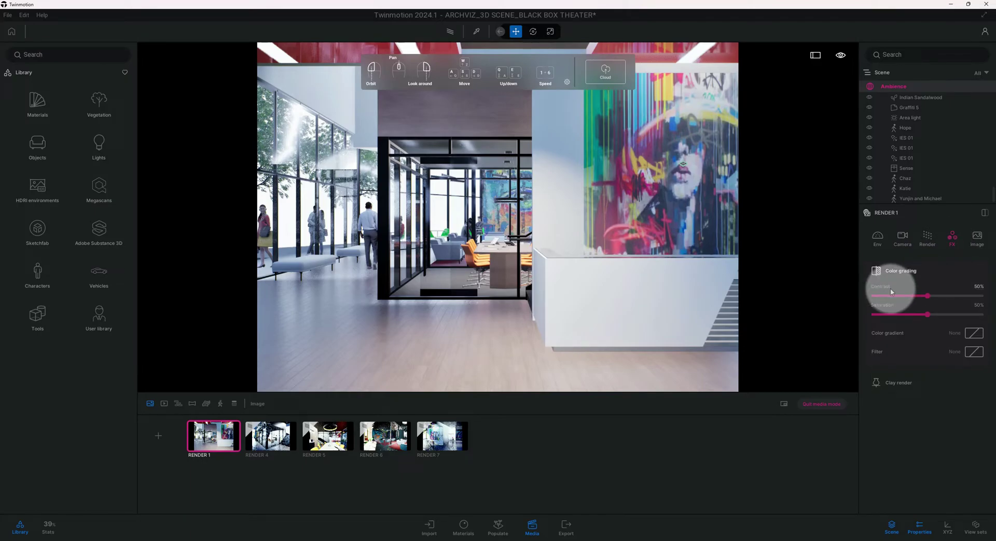
click(979, 287)
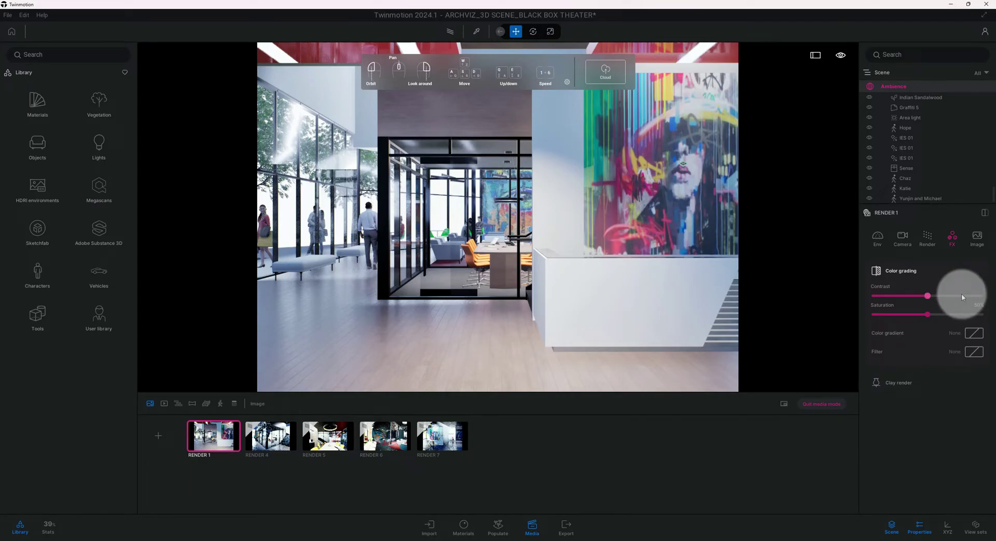
text(55)
key(Return)
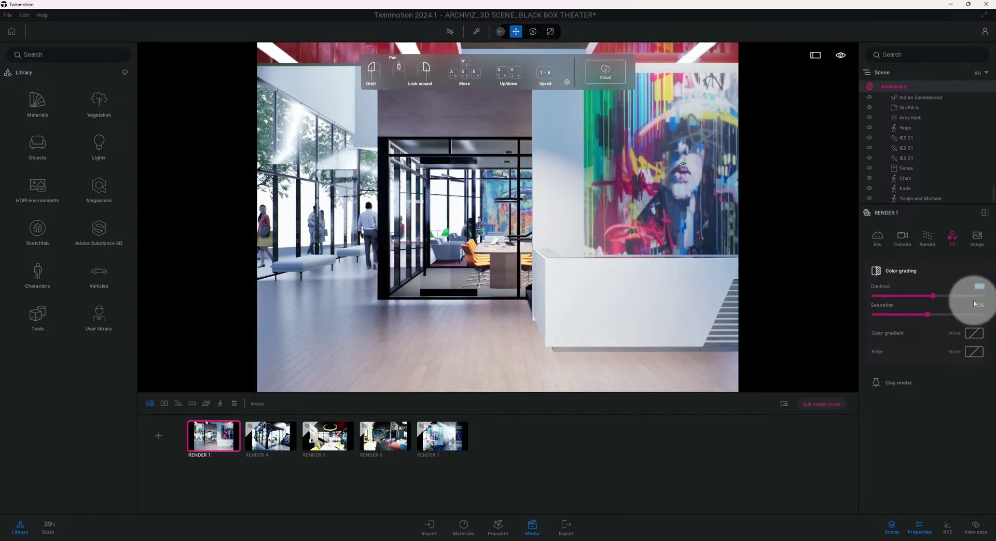
click(979, 306)
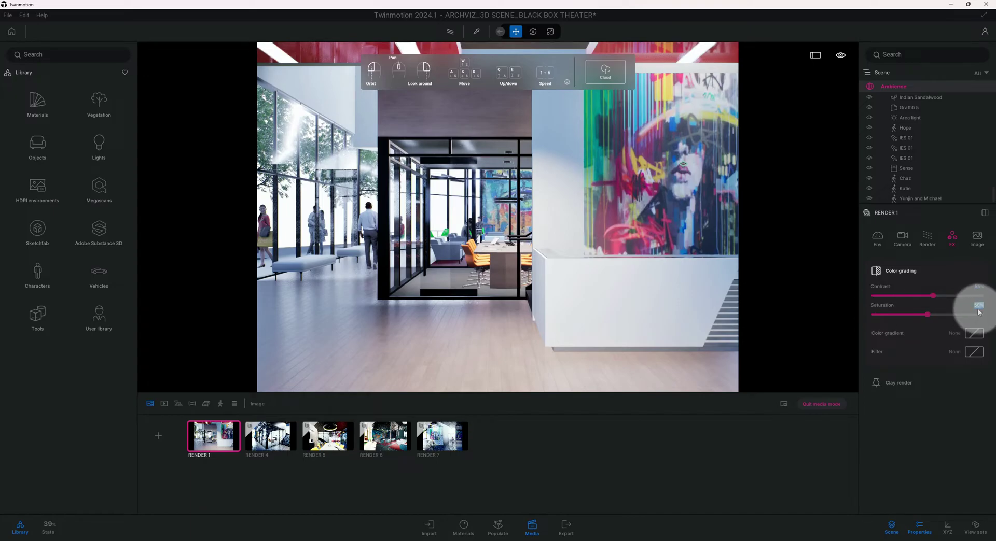
key(BackSpace)
text(45)
key(Return)
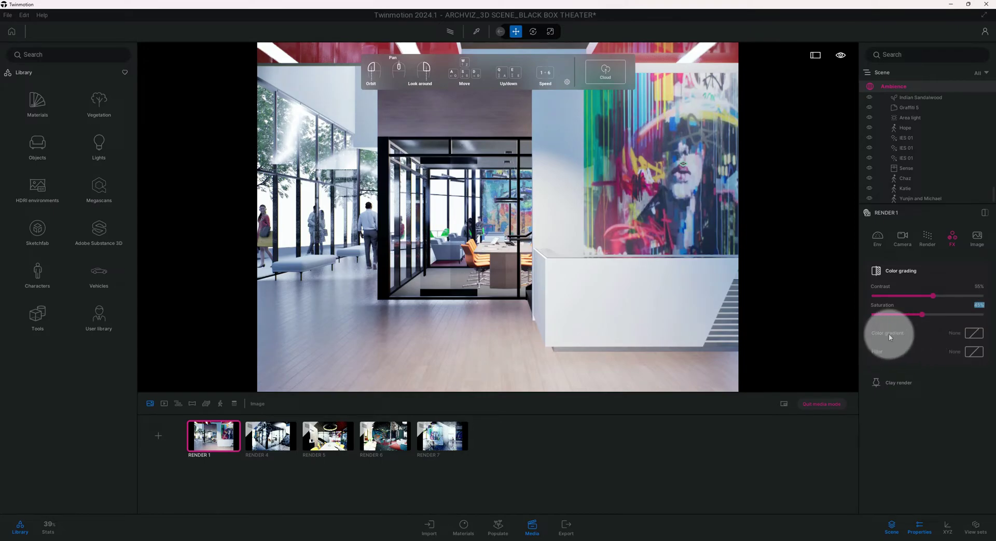
Apply the Nordic preset from the Color gradient list to the RENDER 1 shot.
click(974, 335)
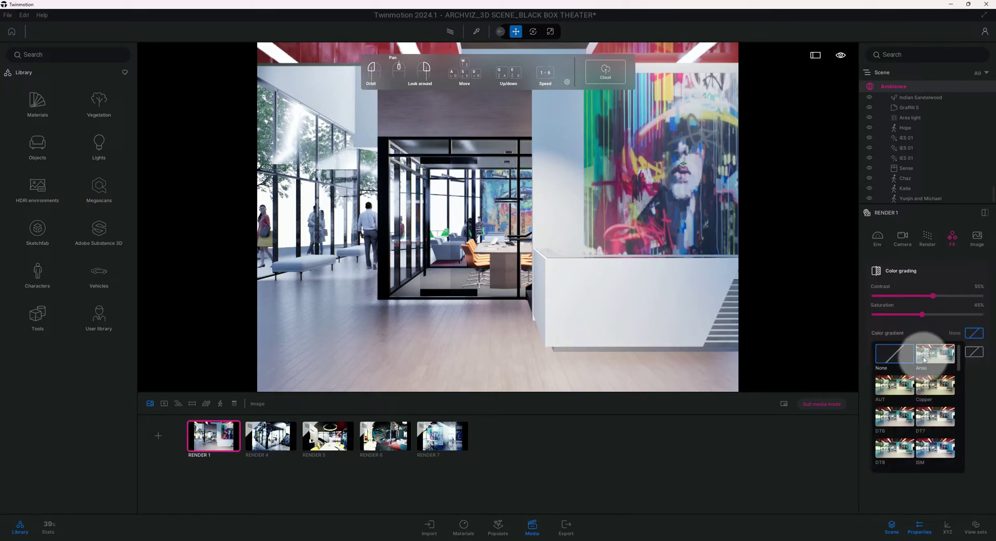
scroll(923, 360, down, 2)
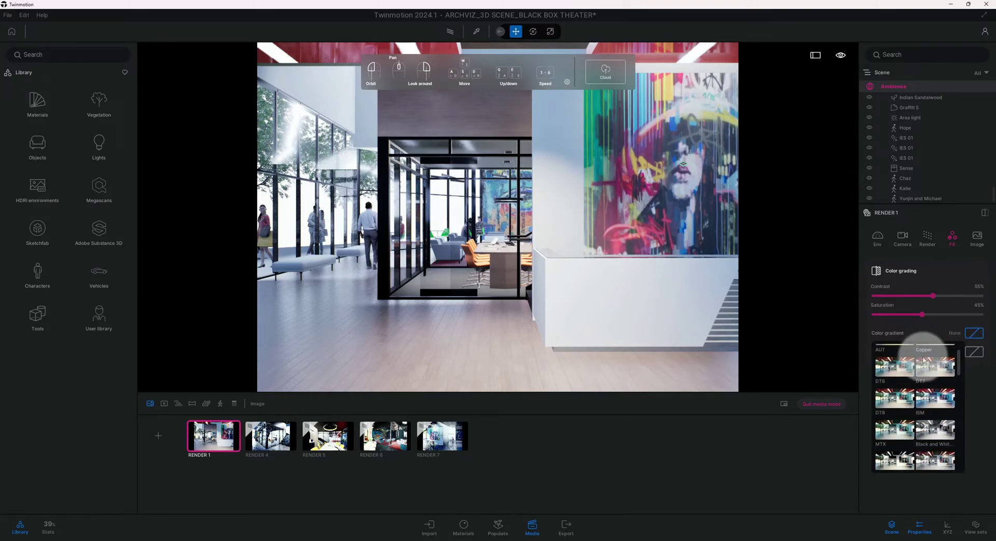
scroll(922, 359, down, 2)
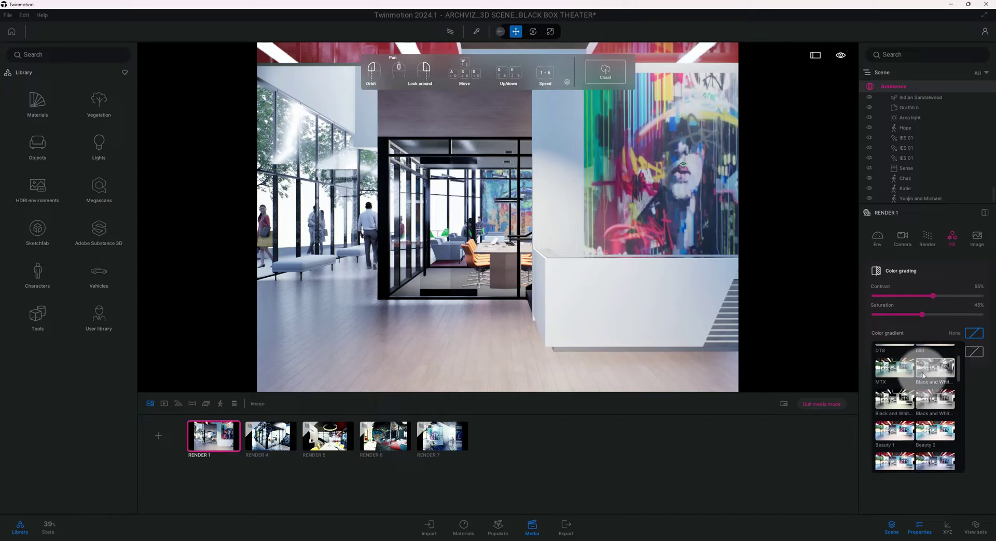
scroll(923, 377, down, 1)
scroll(927, 384, down, 3)
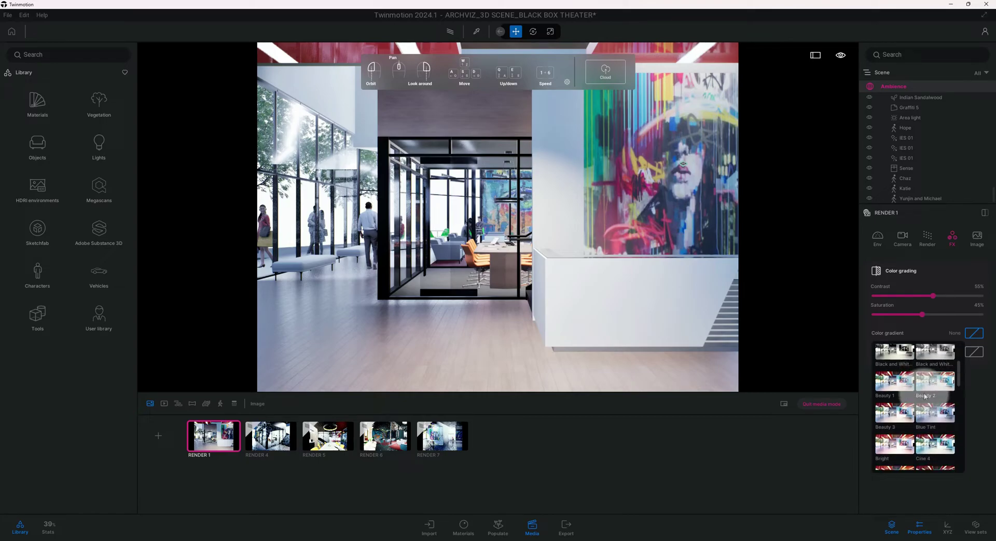
scroll(922, 404, down, 2)
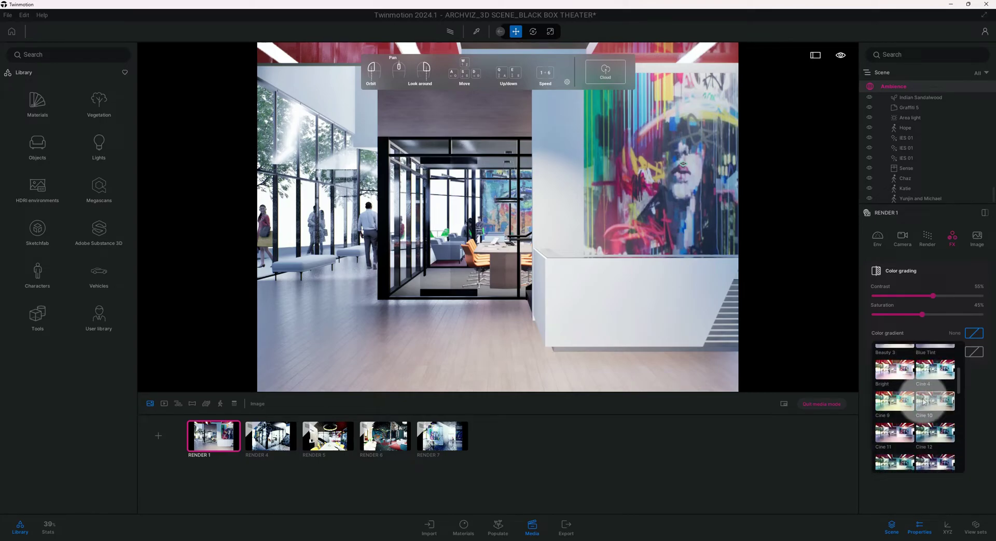
scroll(923, 402, down, 3)
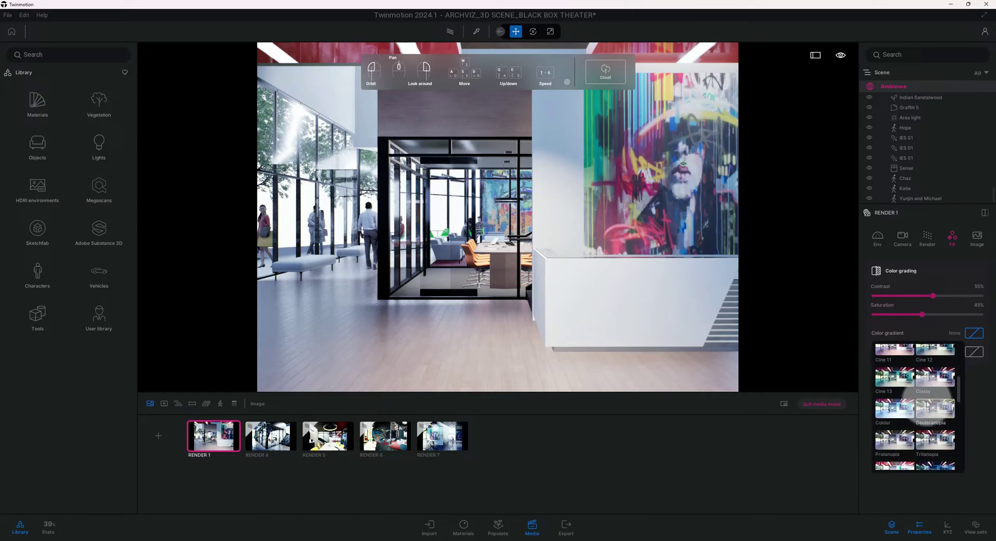
drag(956, 394, 962, 440)
click(937, 403)
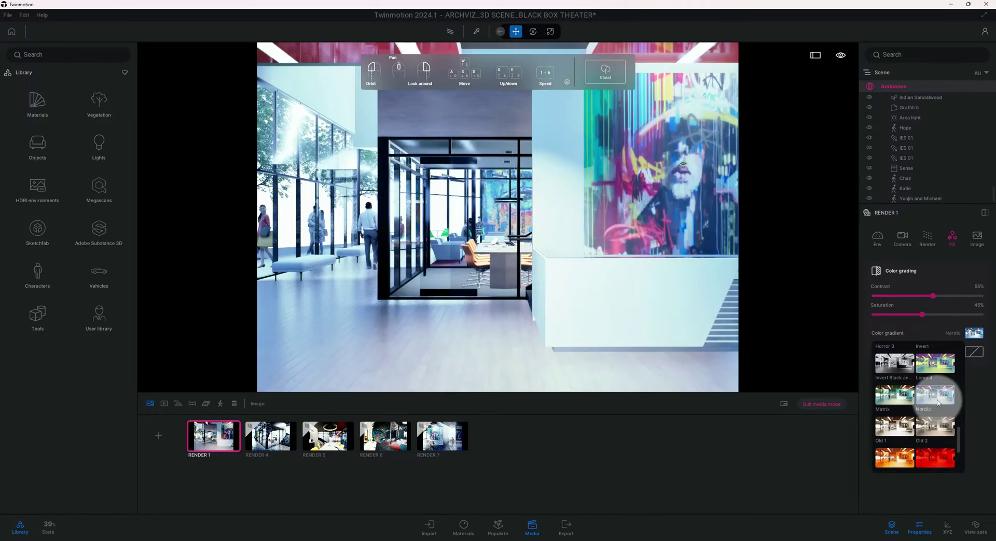
Dismiss the colour gradient preset list, keeping Nordic applied.
click(983, 383)
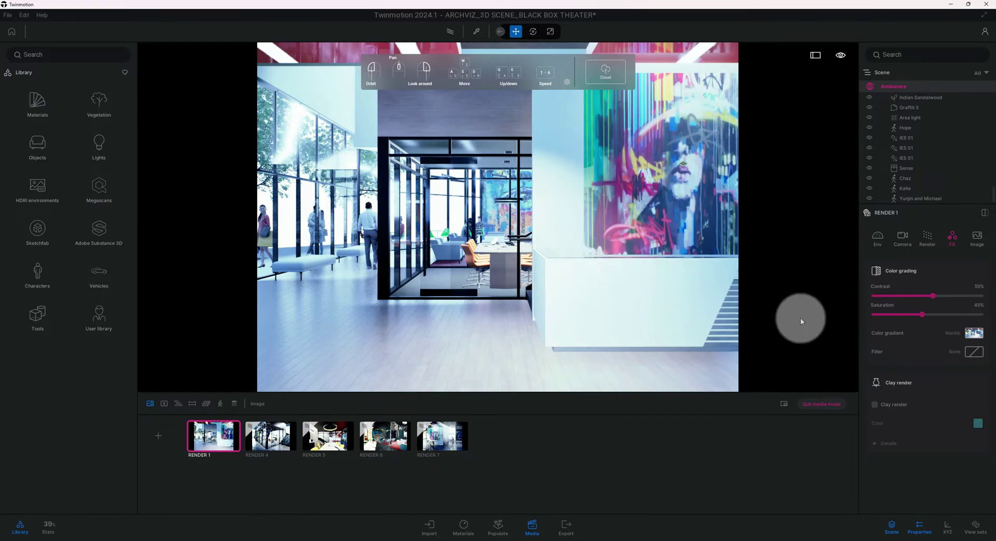
Review the camera filmback and format details, ending on the 1920-pixel-wide image format.
click(975, 240)
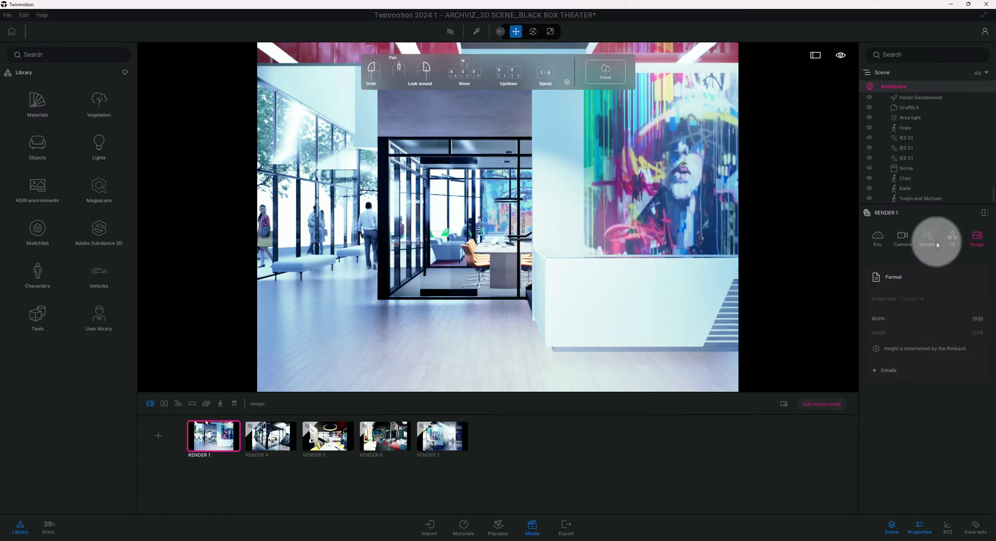
click(904, 239)
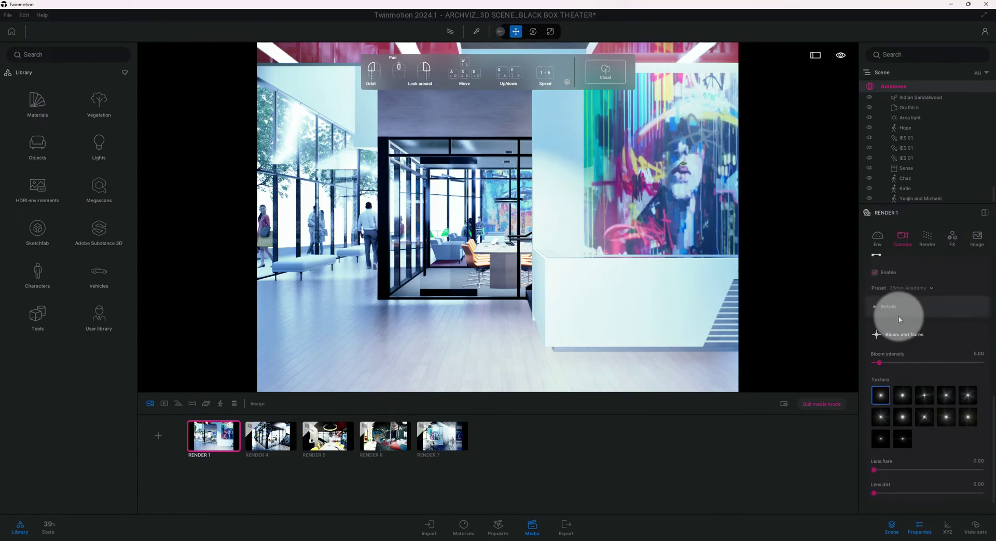
scroll(899, 319, up, 1)
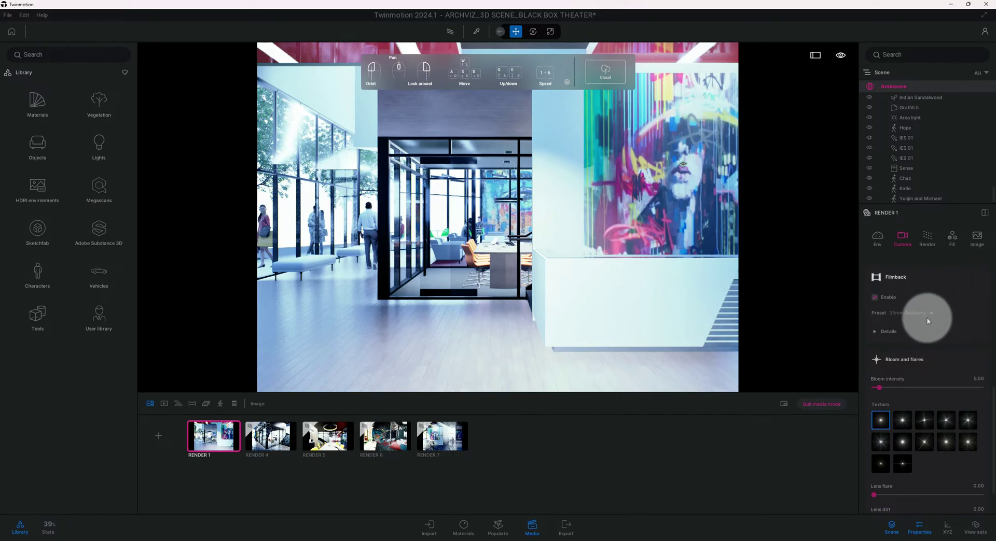
click(977, 239)
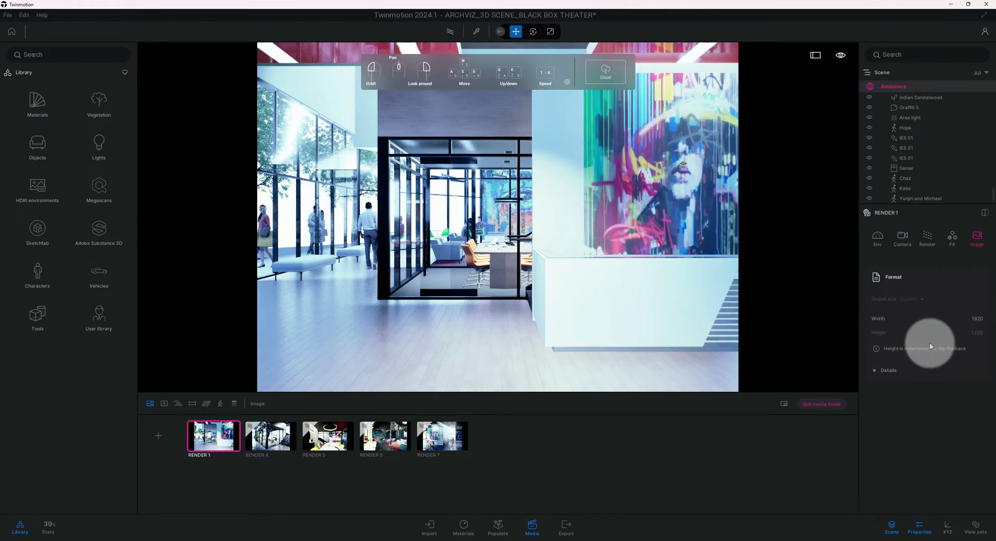
click(888, 370)
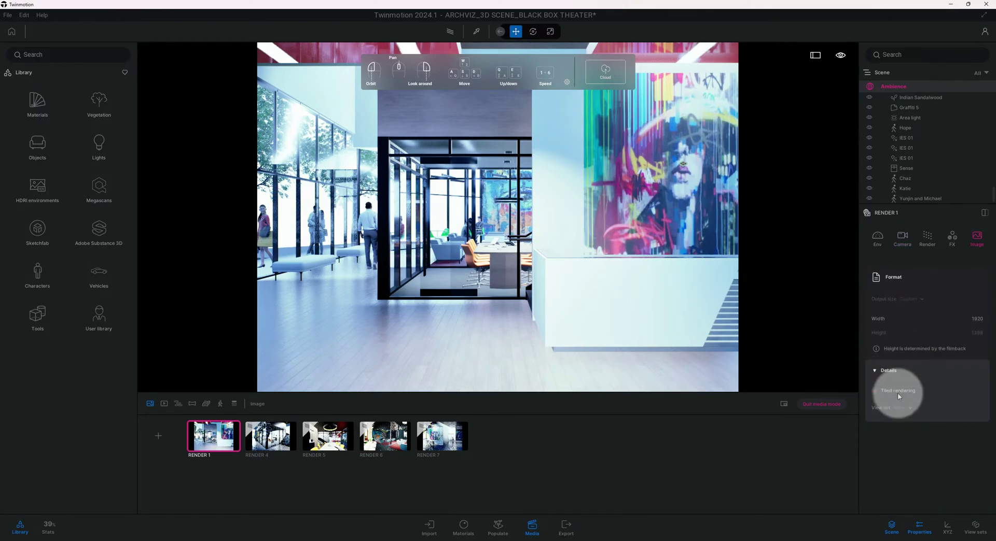
click(888, 370)
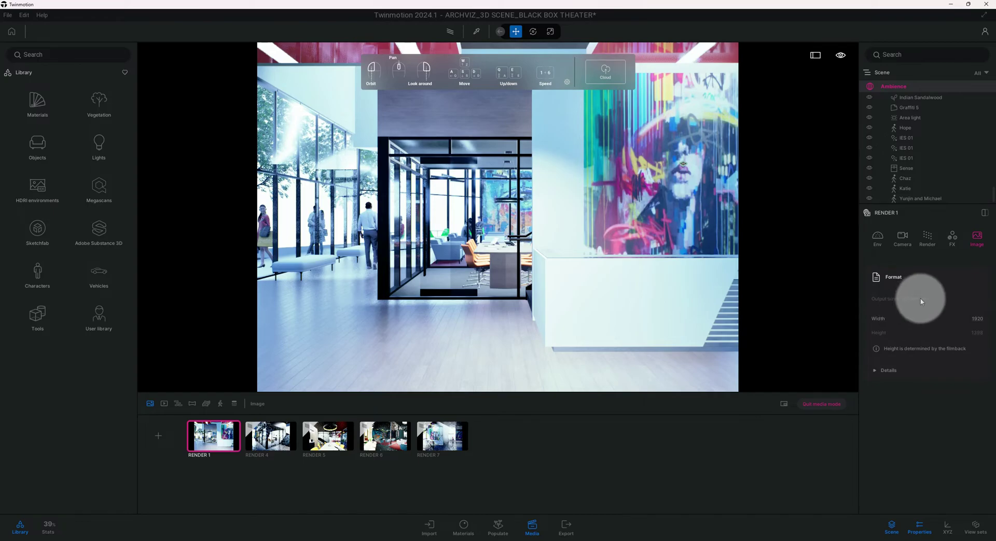
Disable the filmback and set the output size to 4K UHD.
click(903, 239)
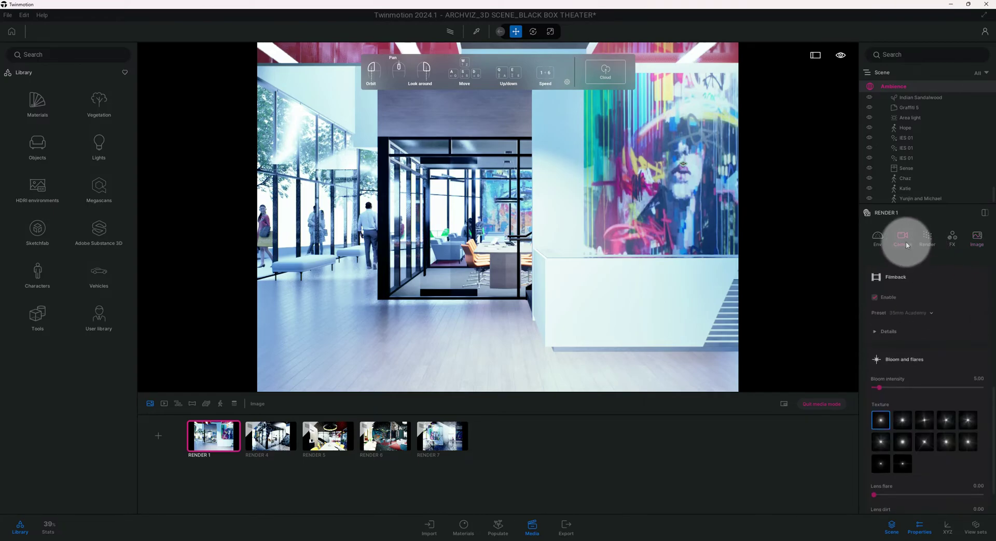
click(875, 300)
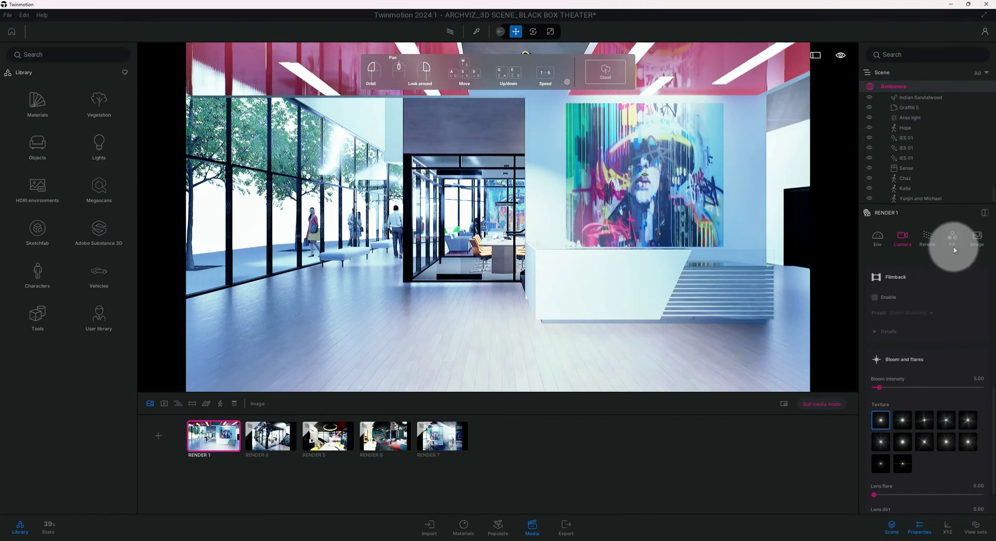
click(976, 238)
click(923, 299)
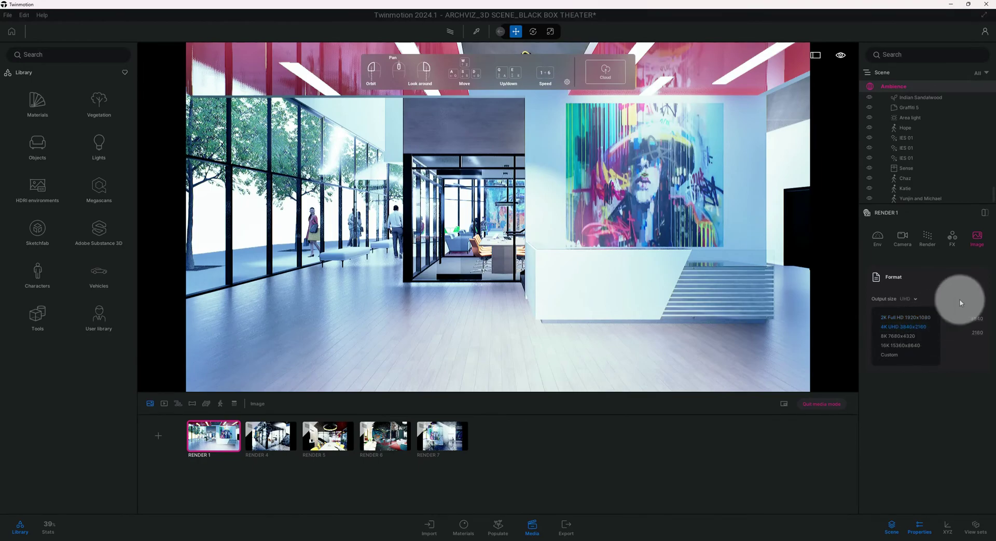
click(922, 328)
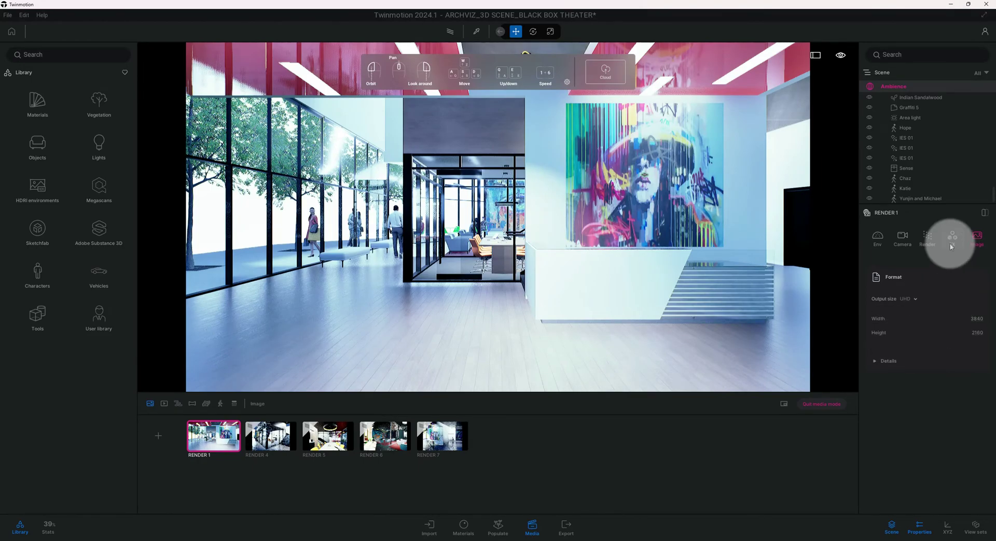
Re-enable the 35mm Academy filmback and confirm the 3840-pixel output width.
click(902, 239)
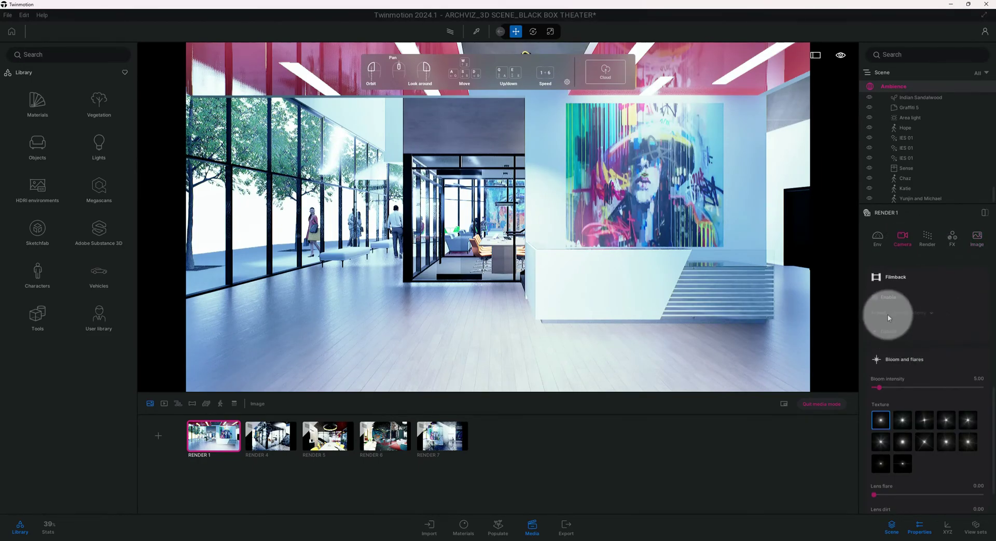
click(874, 297)
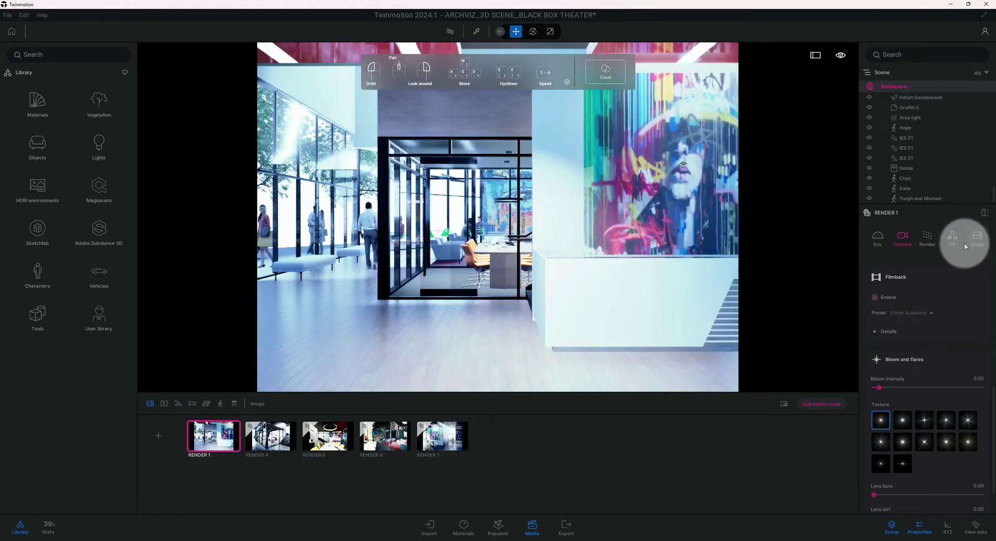
click(976, 238)
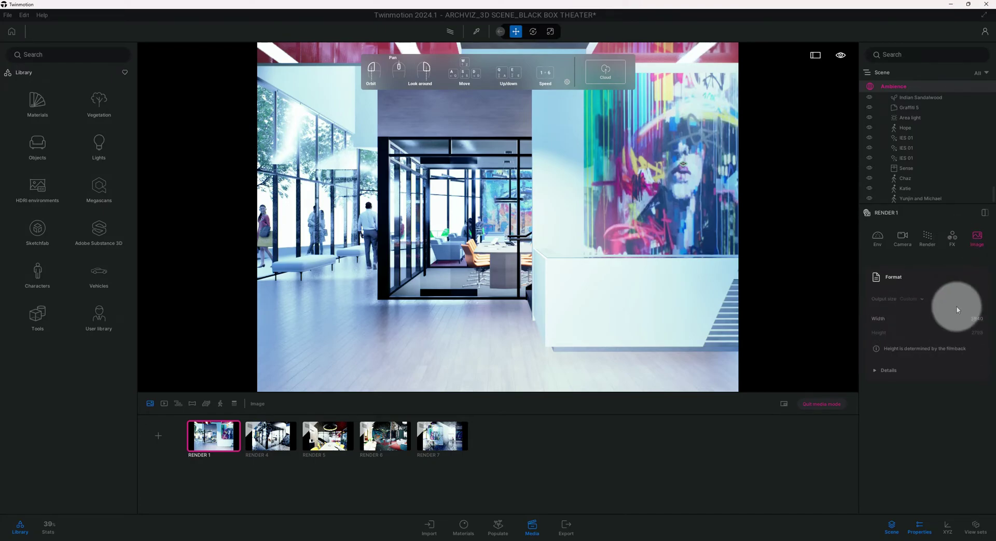
click(951, 243)
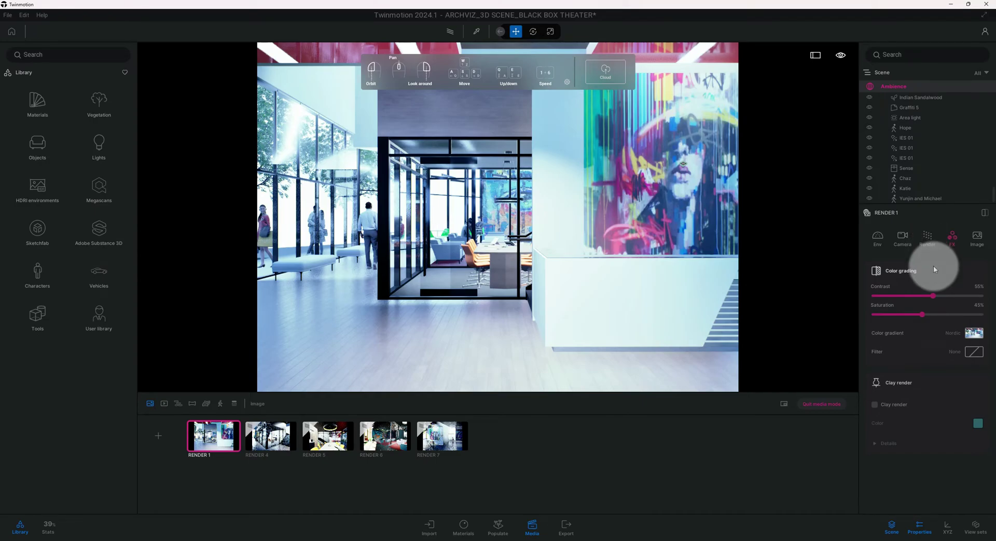
Switch rendering to the Path tracer with 3000 samples per pixel.
click(927, 240)
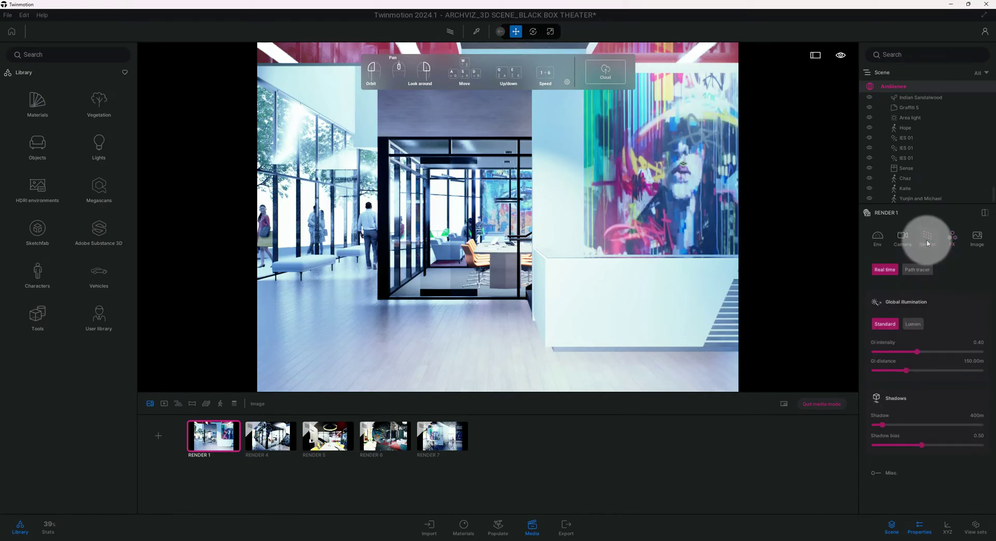
click(925, 271)
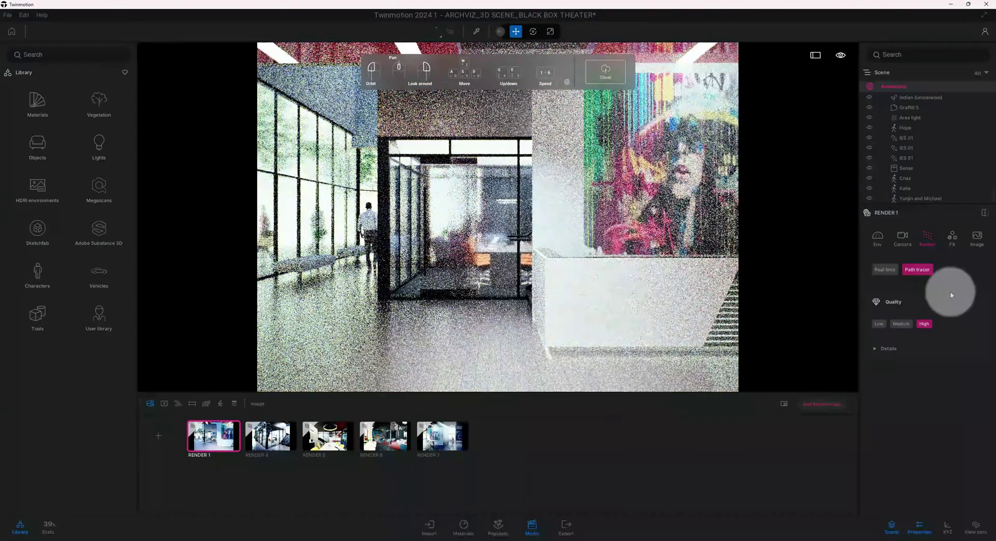
click(896, 351)
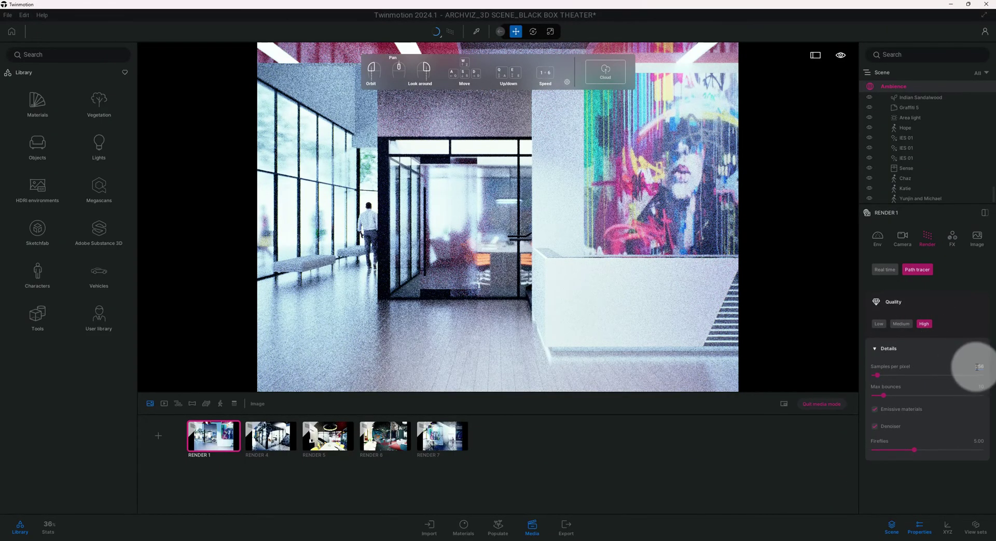
click(979, 367)
text(3000)
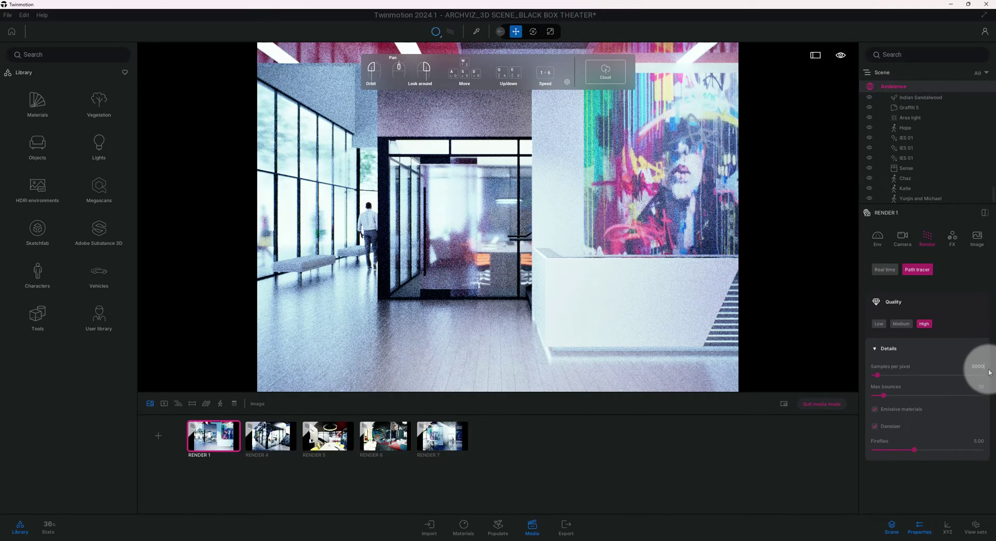
key(Return)
click(989, 372)
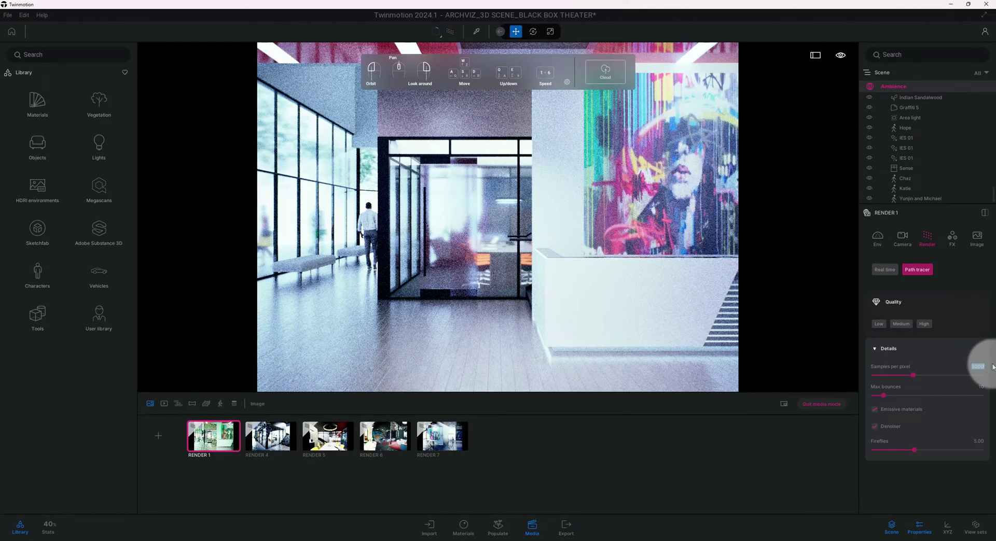
Set the path tracer's Max bounces to 25.
click(981, 395)
key(Return)
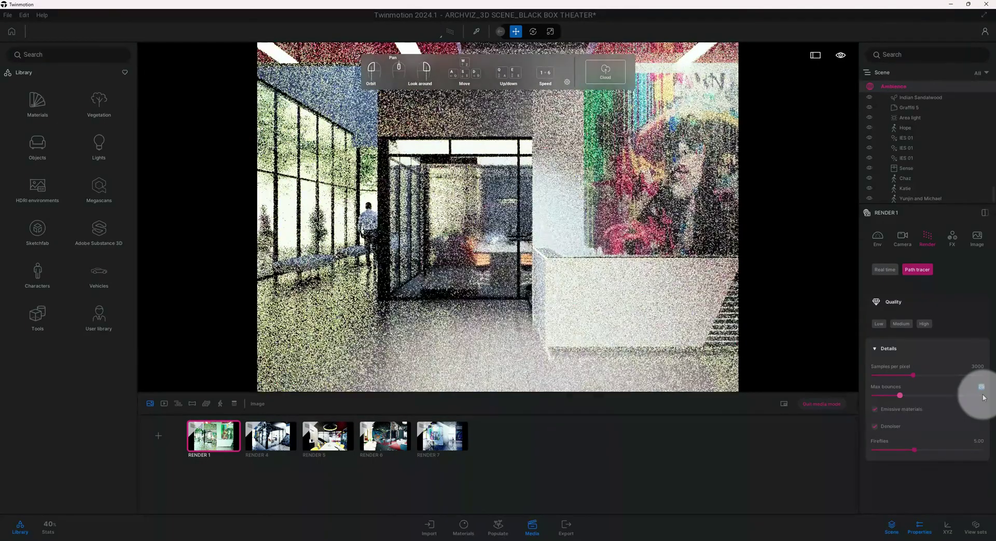